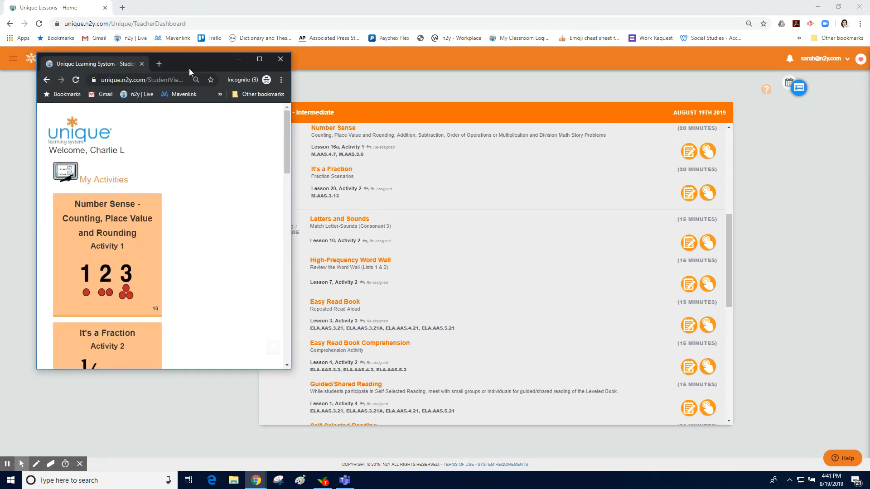
Step: Review the student's assigned activities in the student view window and close that window
{"action": "left_click_drag", "start_coordinate": [189, 69], "coordinate": [162, 114]}
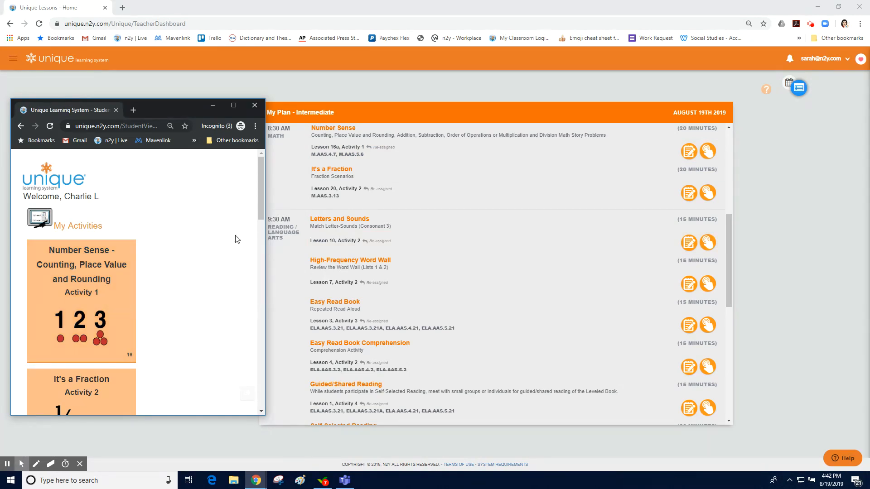
{"action": "left_click_drag", "start_coordinate": [262, 177], "coordinate": [263, 214]}
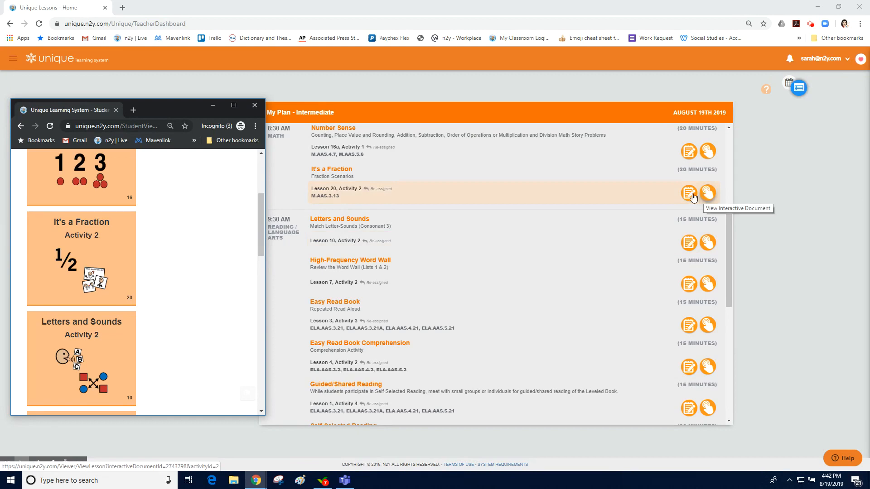
{"action": "left_click", "coordinate": [257, 108]}
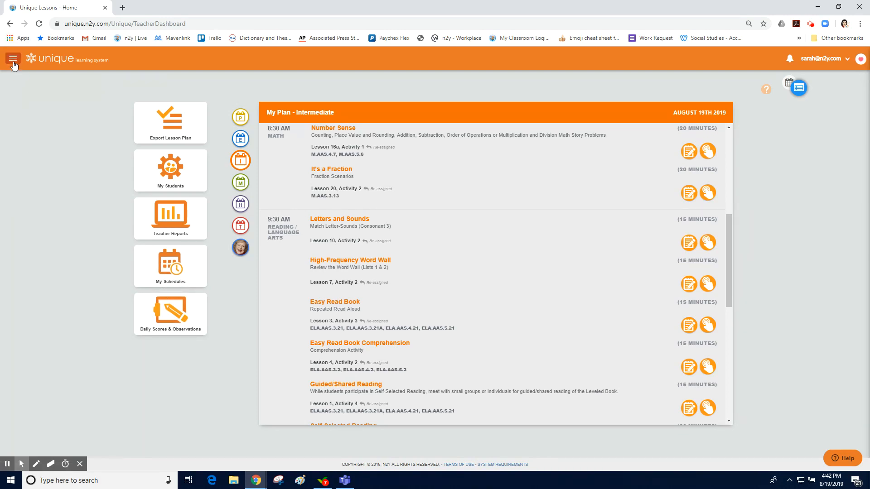
Step: Open the account's My Schedules page
{"action": "left_click", "coordinate": [13, 58]}
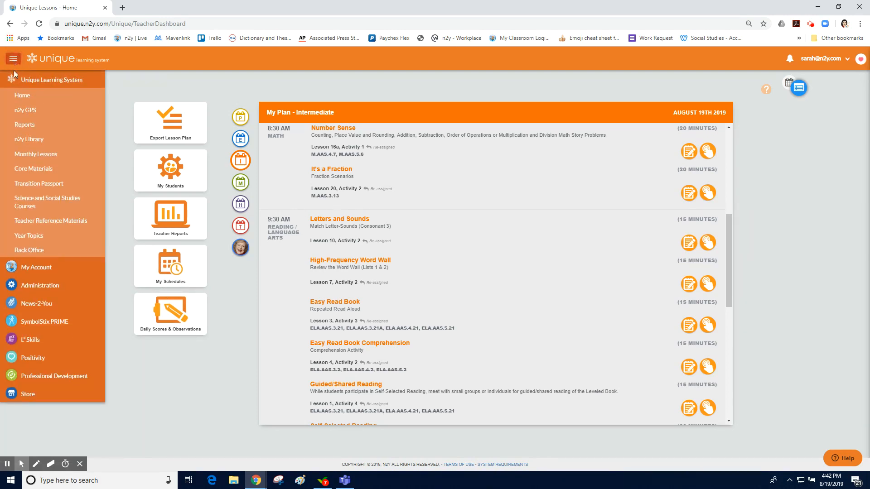
{"action": "left_click", "coordinate": [36, 268]}
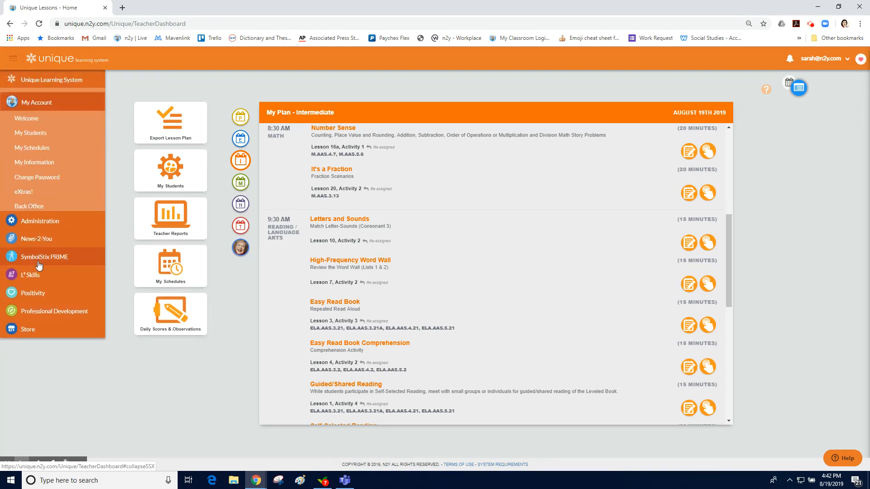
{"action": "left_click", "coordinate": [39, 144]}
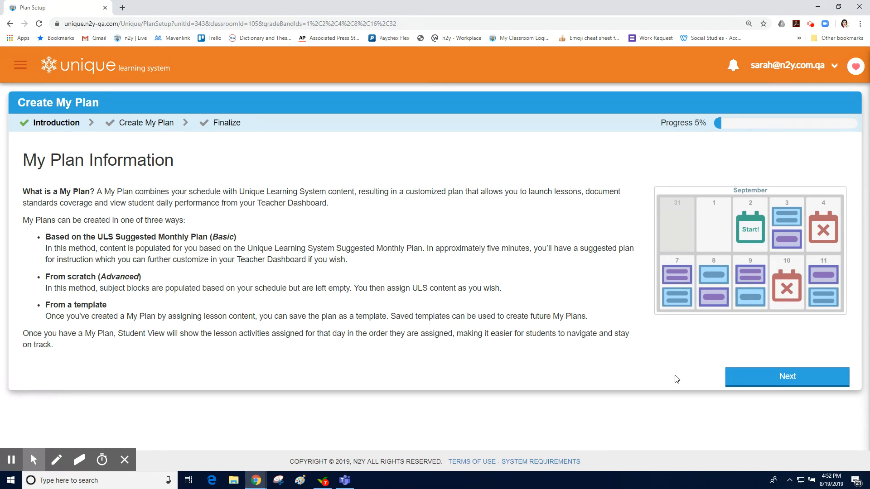
Step: Proceed past the My Plan introduction and set the Summer Intermediate unit dates from 08/19/2019 to 09/03/2019
{"action": "left_click", "coordinate": [731, 378]}
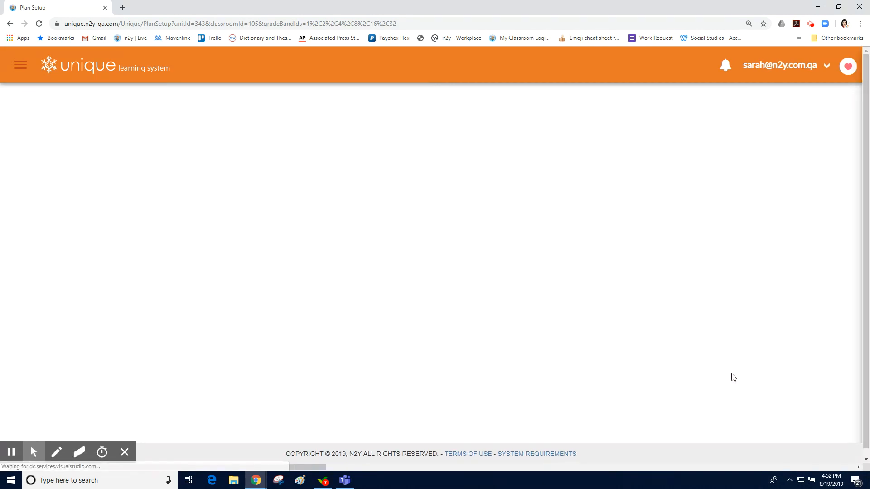
{"action": "left_click", "coordinate": [102, 334]}
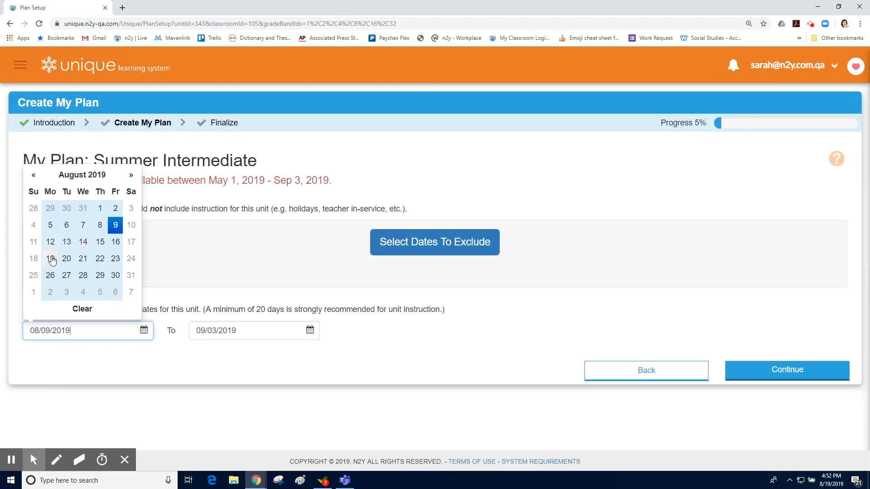
{"action": "left_click", "coordinate": [51, 258]}
{"action": "left_click", "coordinate": [241, 327]}
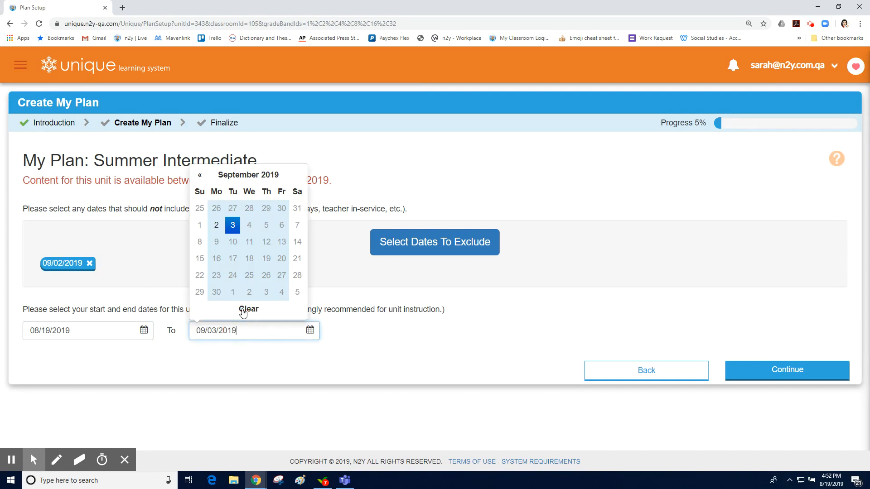
{"action": "left_click", "coordinate": [232, 223]}
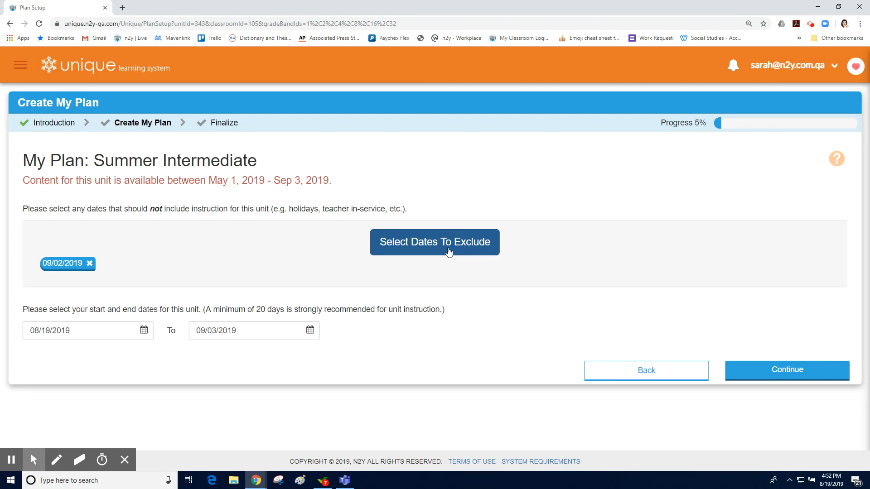
Step: Add 09/02/2019 as an excluded date for the unit and continue to the plan creation options
{"action": "left_click", "coordinate": [448, 252]}
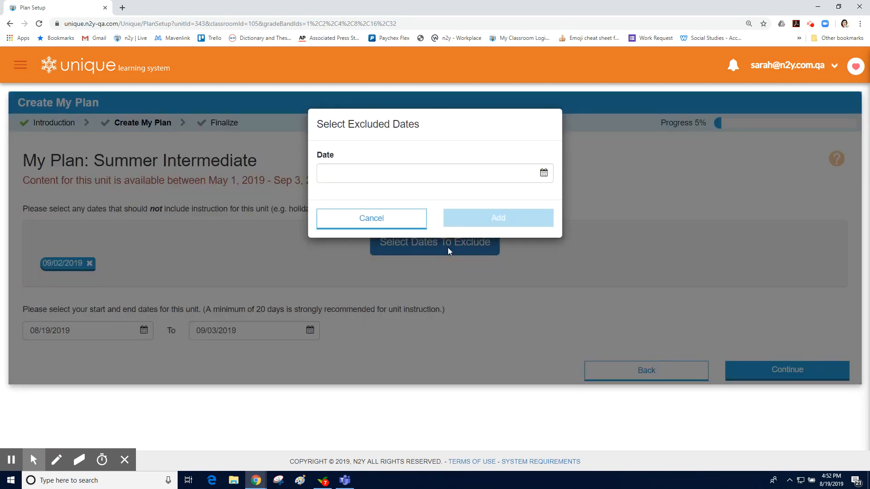
{"action": "left_click", "coordinate": [420, 172]}
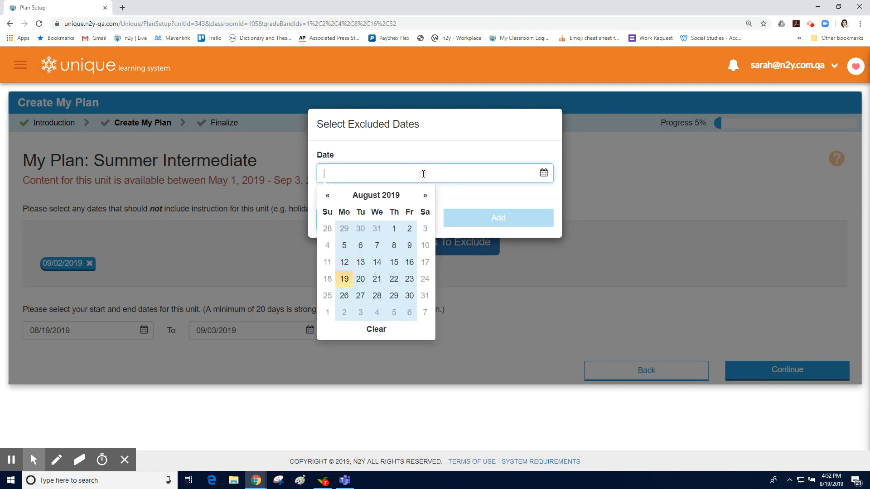
{"action": "left_click", "coordinate": [345, 312]}
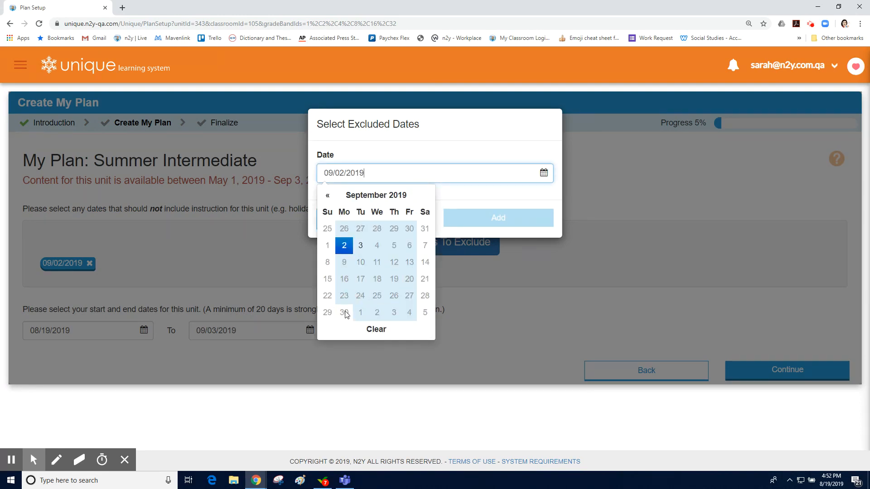
{"action": "left_click", "coordinate": [448, 156]}
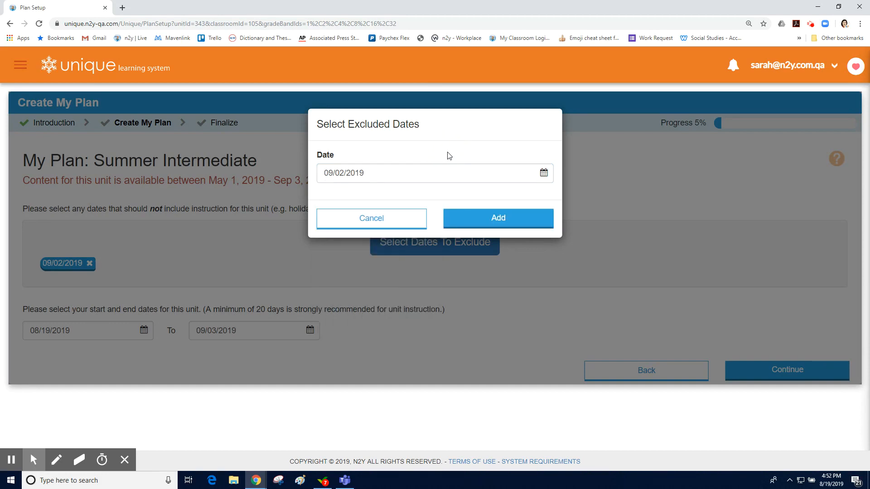
{"action": "left_click", "coordinate": [467, 222]}
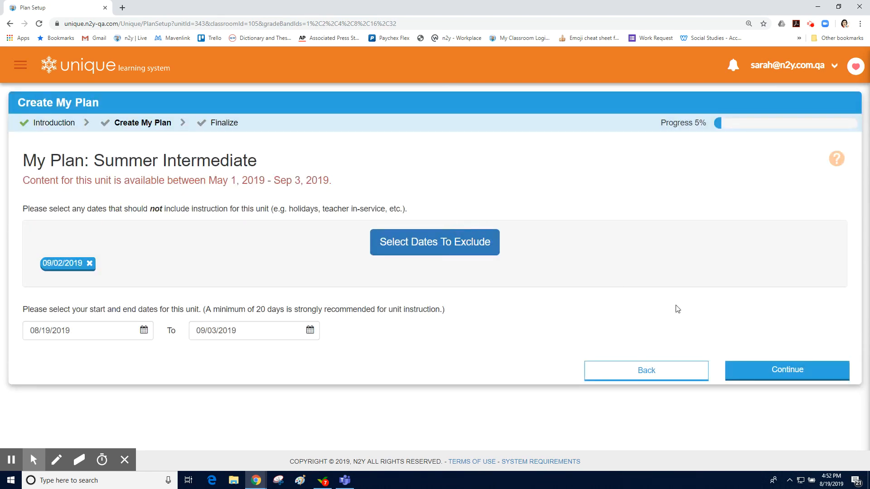
{"action": "left_click", "coordinate": [793, 370]}
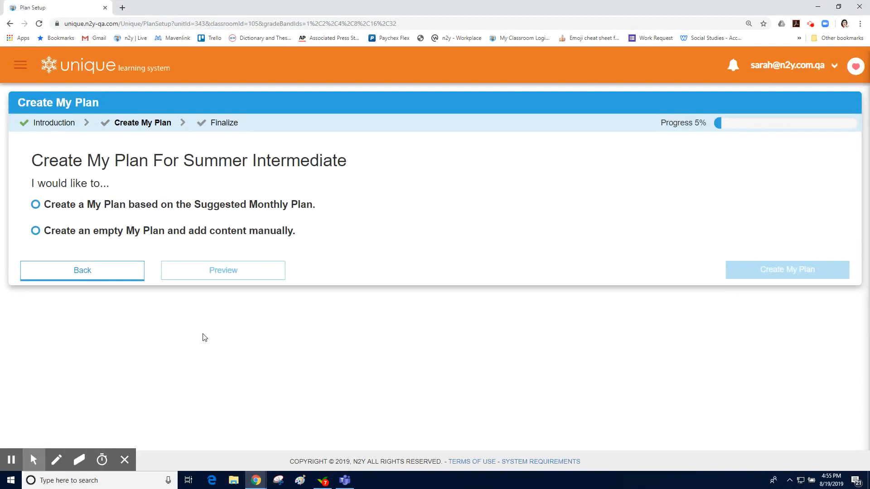
Step: Preview the Summer Intermediate plan based on the Suggested Monthly Plan and return to the creation options
{"action": "left_click", "coordinate": [35, 205]}
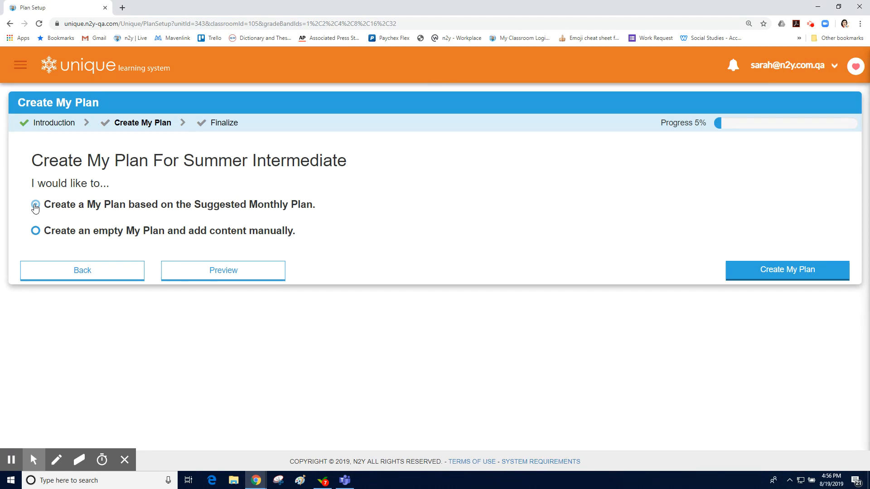
{"action": "left_click", "coordinate": [35, 206]}
{"action": "left_click", "coordinate": [224, 271]}
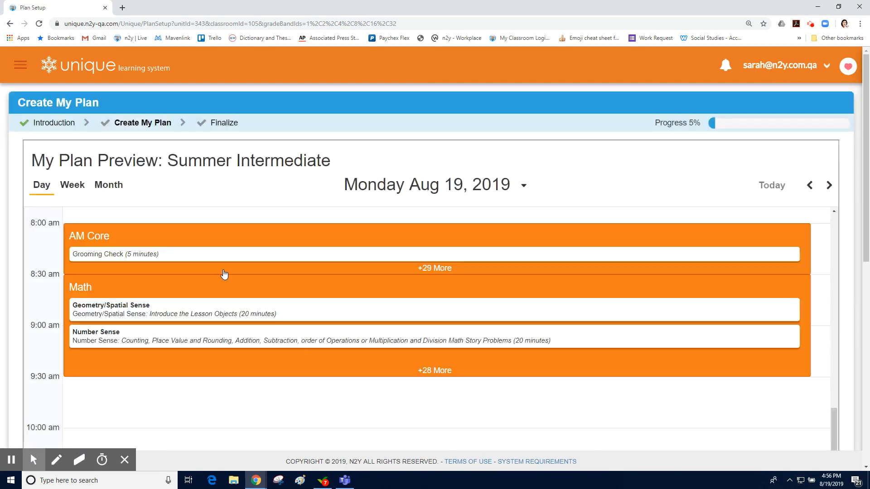
{"action": "scroll", "coordinate": [254, 314], "scroll_direction": "up", "scroll_amount": 2}
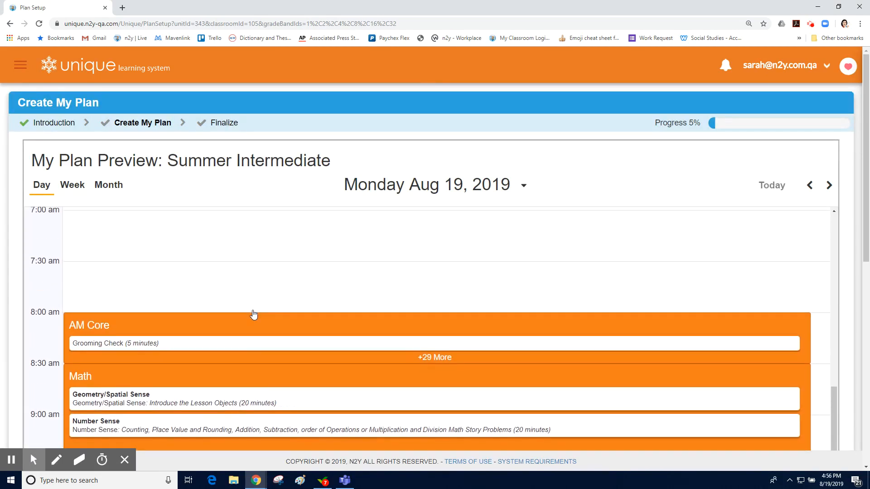
{"action": "scroll", "coordinate": [254, 314], "scroll_direction": "down", "scroll_amount": 4}
{"action": "scroll", "coordinate": [253, 314], "scroll_direction": "up", "scroll_amount": 4}
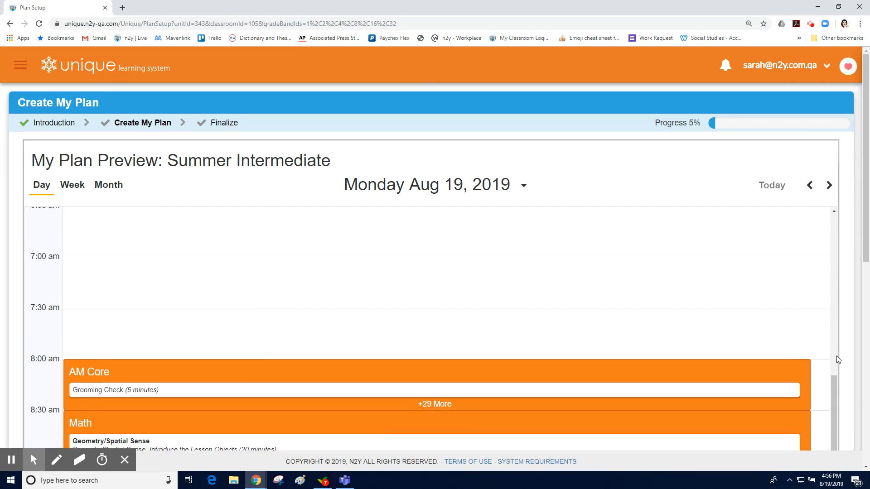
{"action": "scroll", "coordinate": [868, 217], "scroll_direction": "down", "scroll_amount": 6}
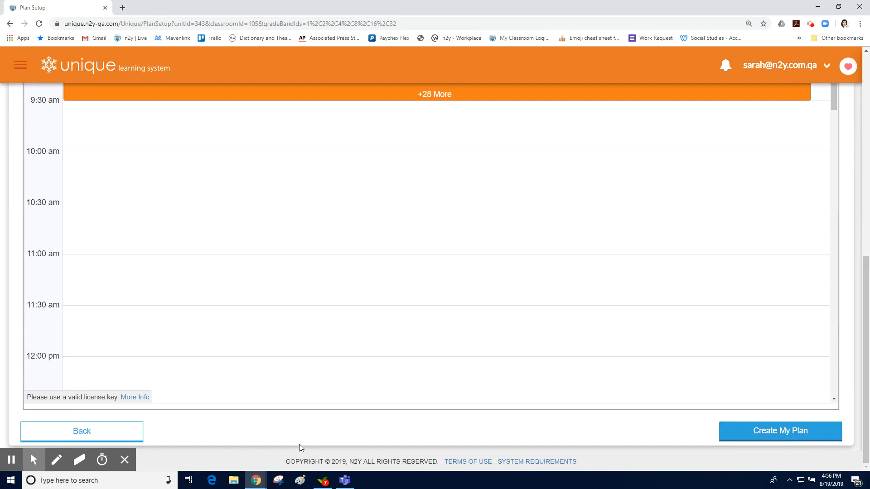
{"action": "left_click", "coordinate": [50, 433]}
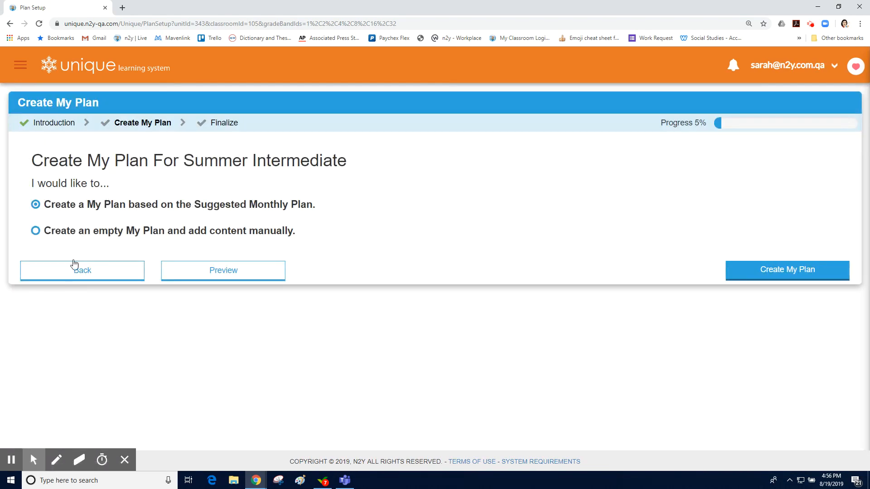
Step: Create the September Intermediate plan based on the Suggested Monthly Plan and finish the setup
{"action": "left_click", "coordinate": [35, 231]}
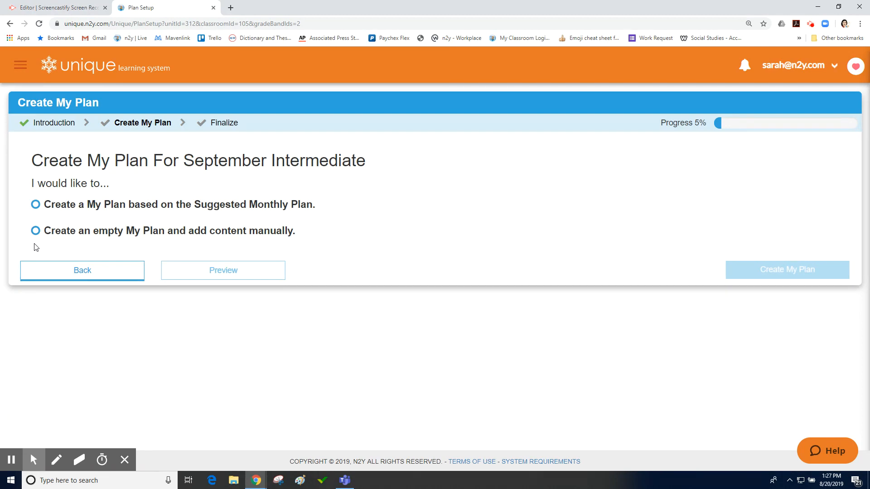
{"action": "left_click", "coordinate": [35, 205]}
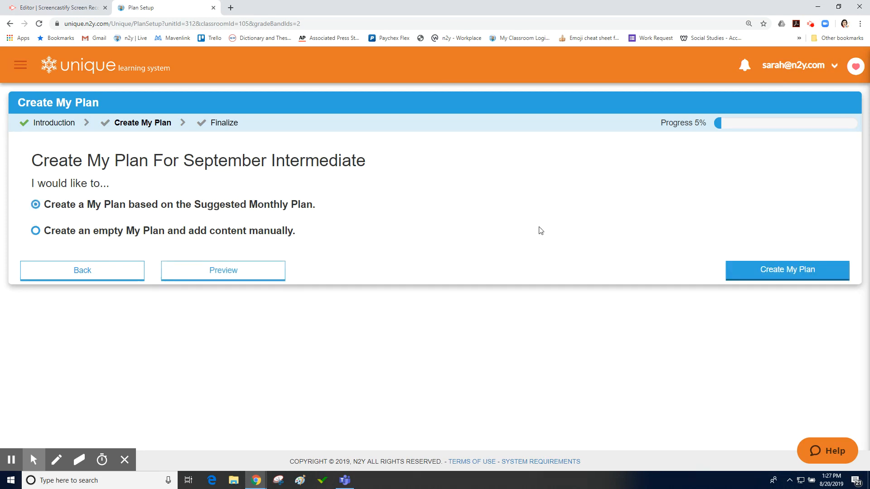
{"action": "left_click", "coordinate": [815, 269]}
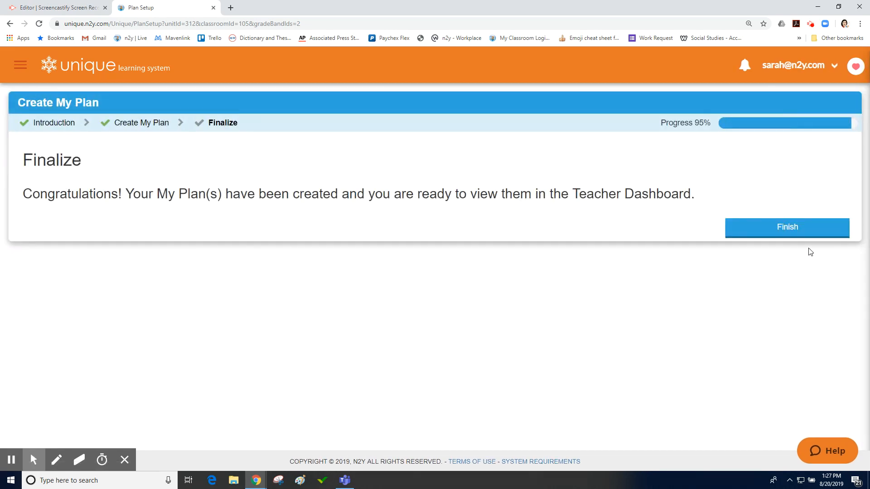
{"action": "left_click", "coordinate": [807, 238]}
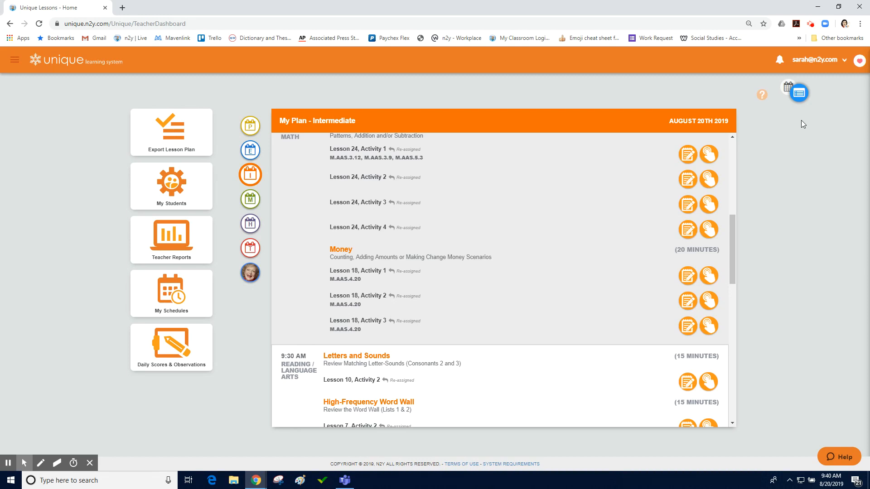
Step: Show the Intermediate plan as a weekly calendar and open the Math block of Tuesday, August 20
{"action": "left_click", "coordinate": [799, 92]}
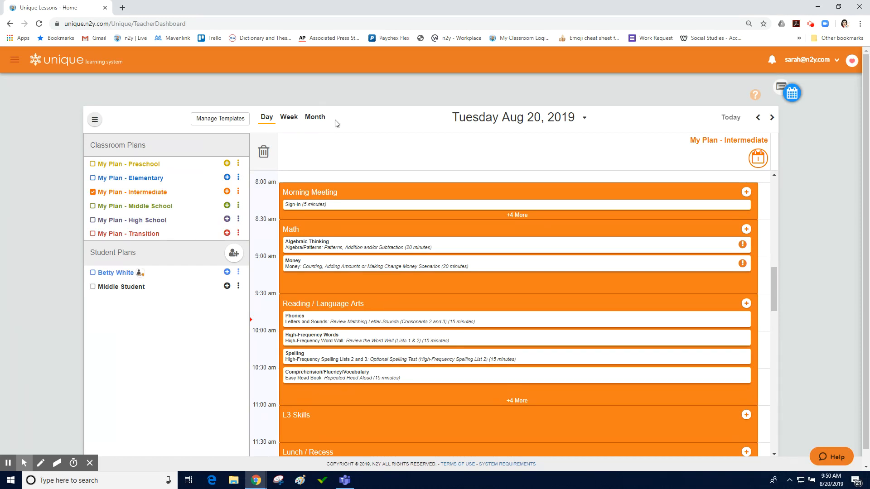
{"action": "left_click", "coordinate": [288, 118]}
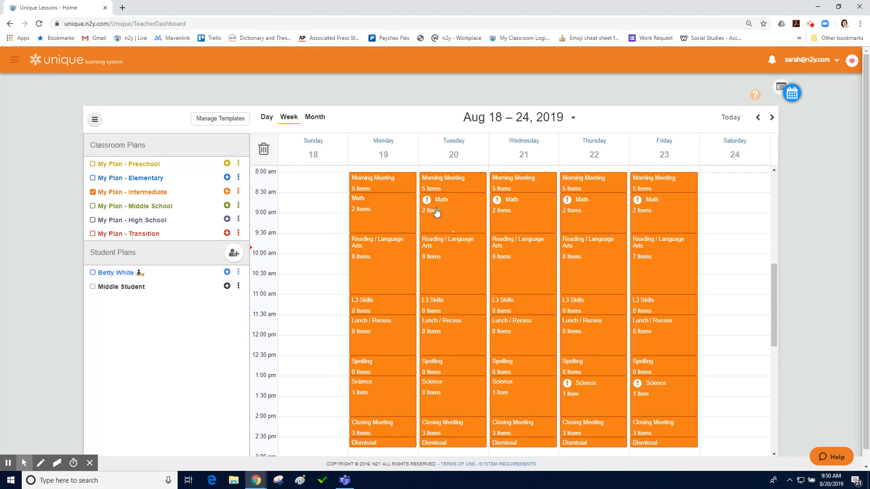
{"action": "mouse_move", "coordinate": [497, 205]}
{"action": "mouse_move", "coordinate": [431, 206]}
{"action": "left_click", "coordinate": [433, 209]}
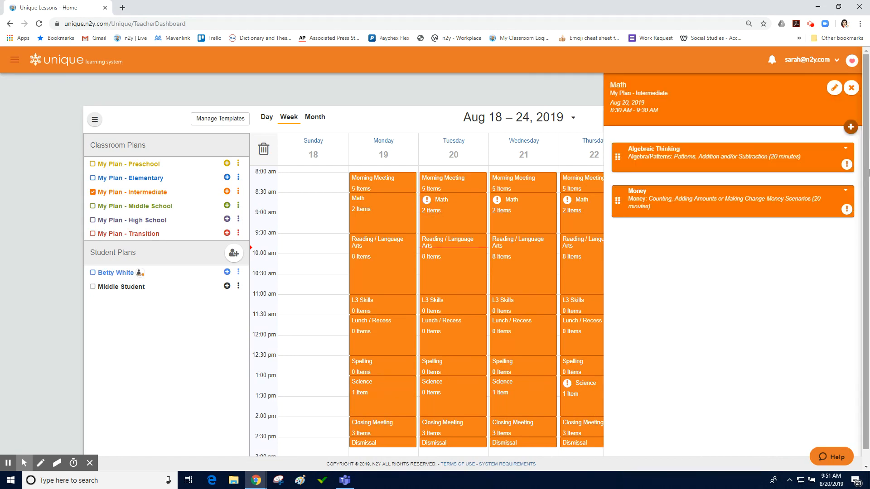
Step: Remove Lesson 24 Activities 2, 3 and 4 from the Algebra/Patterns resources, set it as configured, and close the Math block
{"action": "left_click", "coordinate": [846, 164]}
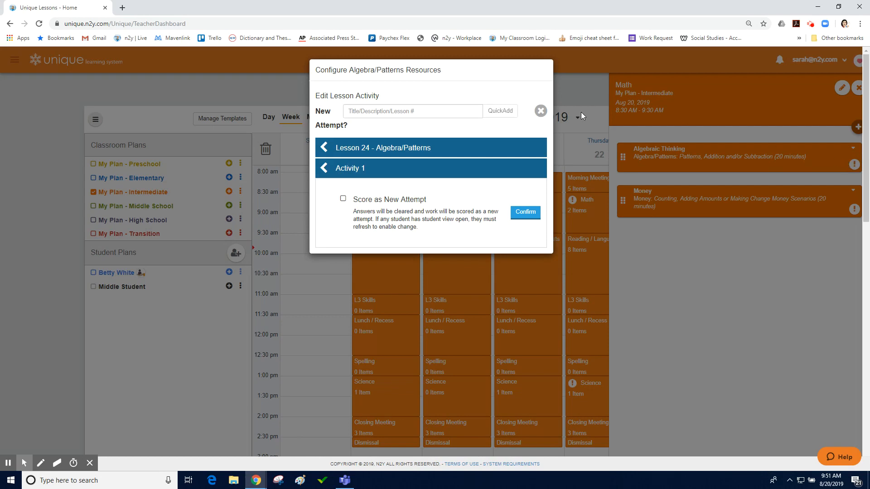
{"action": "left_click", "coordinate": [541, 111]}
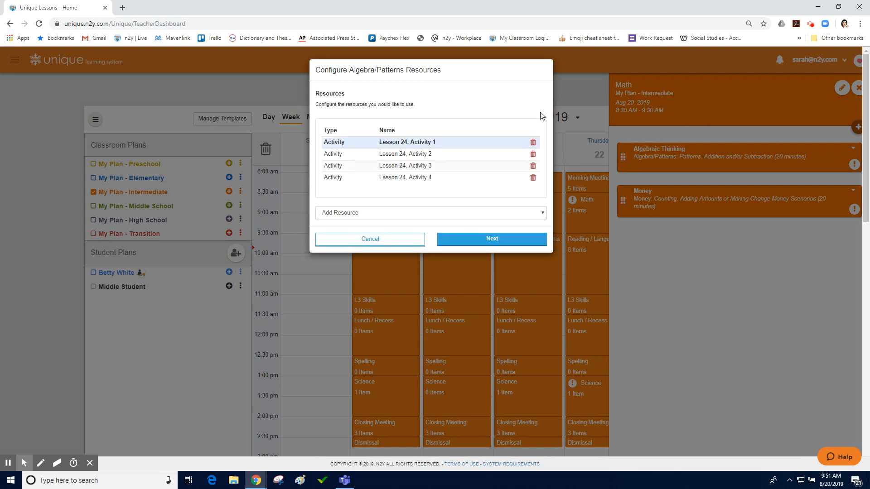
{"action": "left_click", "coordinate": [533, 154]}
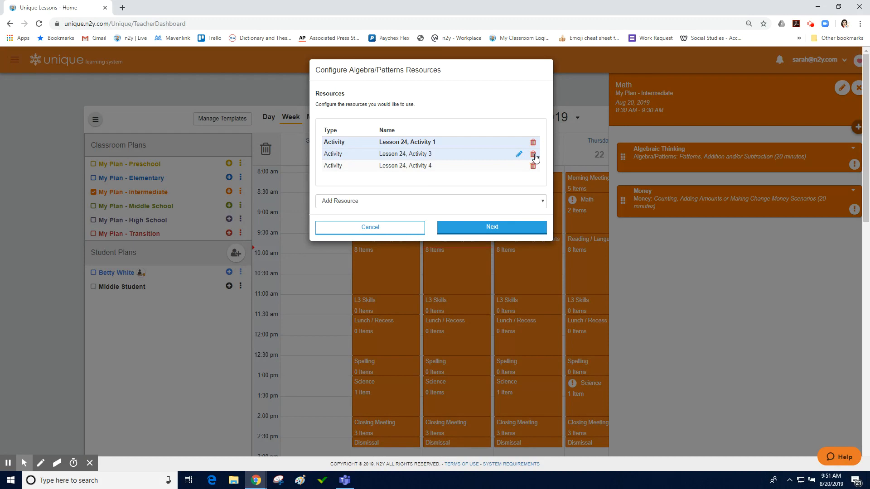
{"action": "left_click", "coordinate": [533, 155]}
{"action": "left_click", "coordinate": [534, 155]}
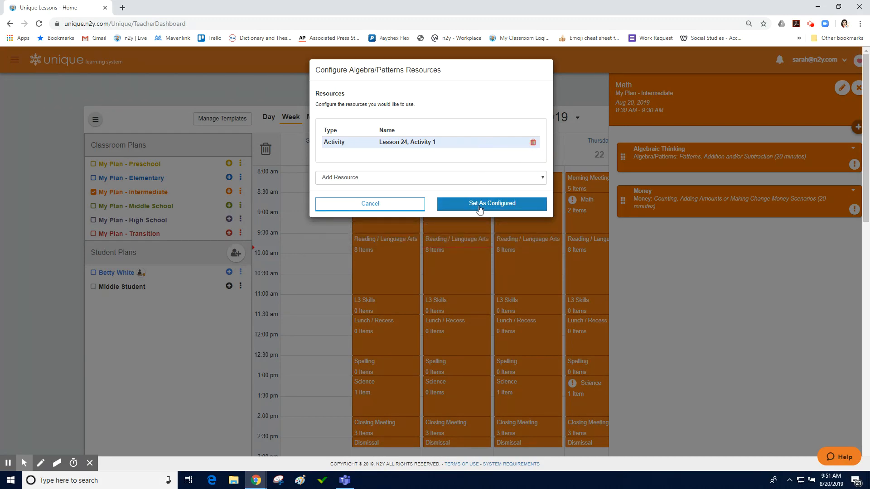
{"action": "left_click", "coordinate": [480, 207]}
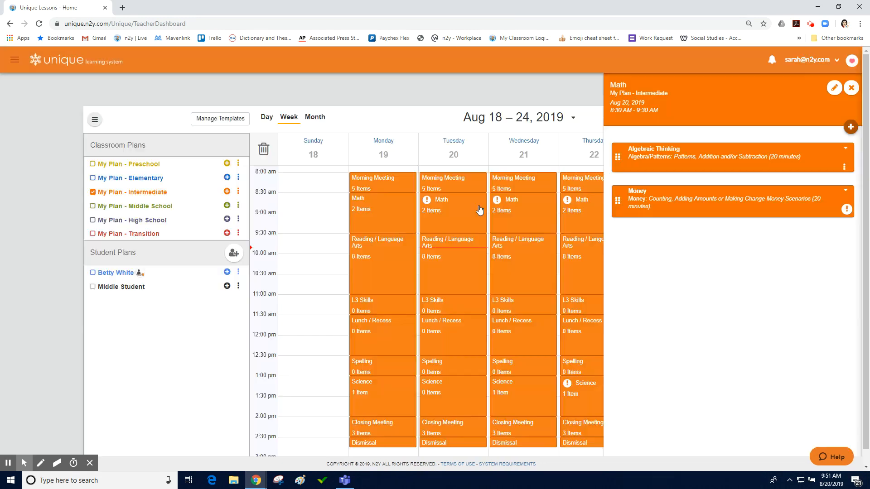
{"action": "left_click", "coordinate": [856, 90]}
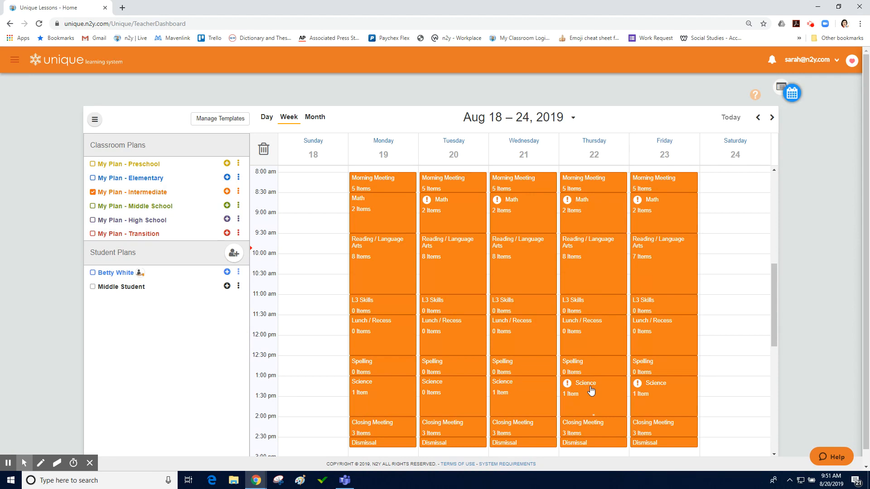
Step: Configure Science Activity 2 of Thursday, August 22 with Activity 1 of the Earth and Space Science course Sun: Our Closest Star, and close the block
{"action": "left_click", "coordinate": [594, 393]}
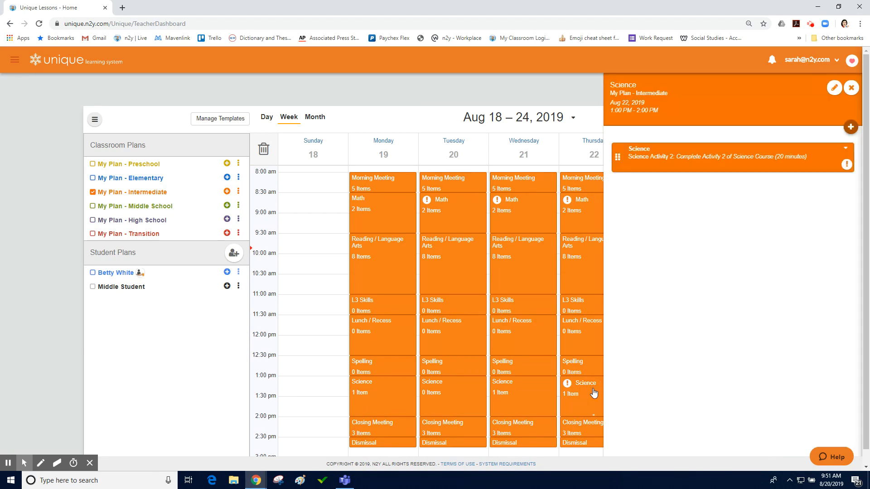
{"action": "left_click", "coordinate": [847, 165]}
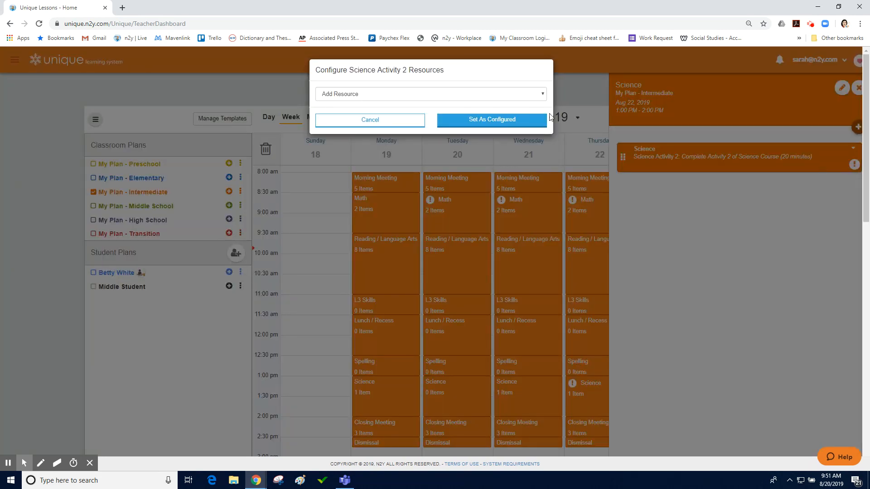
{"action": "left_click", "coordinate": [395, 95]}
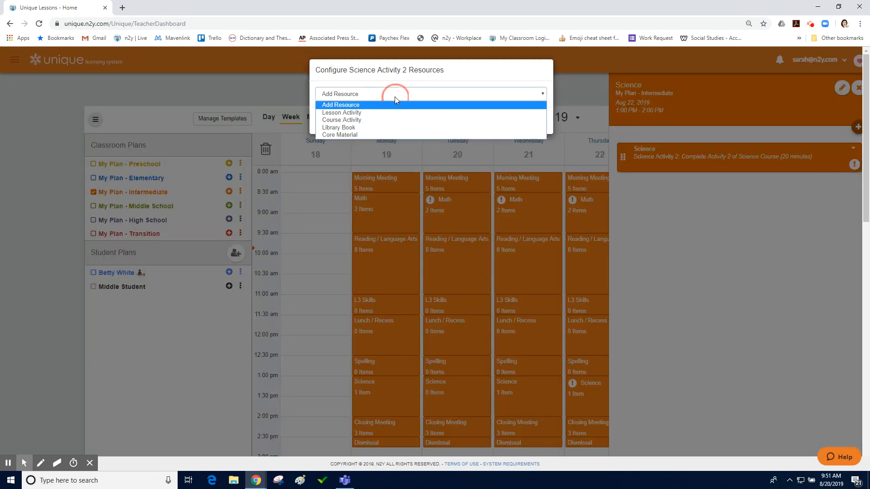
{"action": "left_click", "coordinate": [371, 118]}
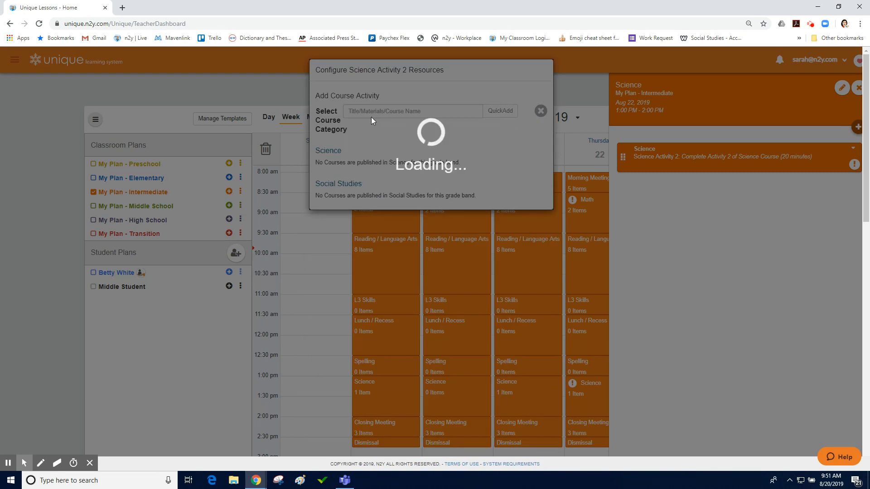
{"action": "left_click", "coordinate": [448, 166]}
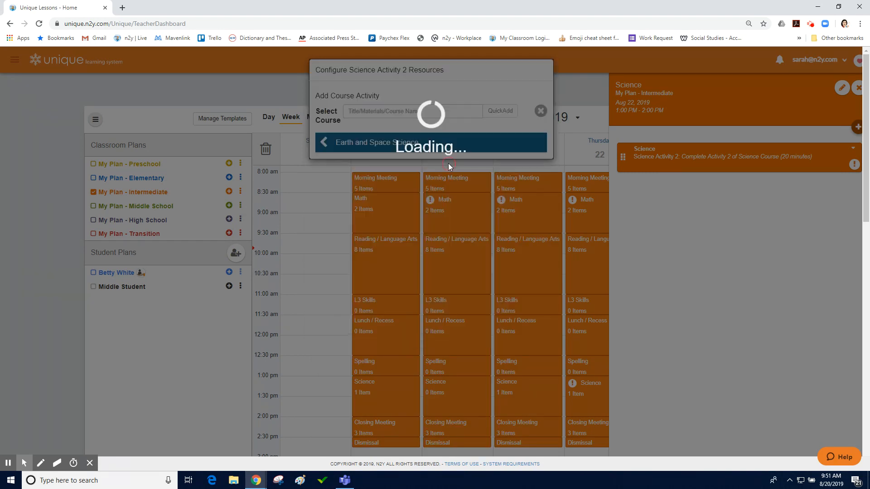
{"action": "scroll", "coordinate": [486, 302], "scroll_direction": "down", "scroll_amount": 2}
{"action": "scroll", "coordinate": [485, 303], "scroll_direction": "down", "scroll_amount": 5}
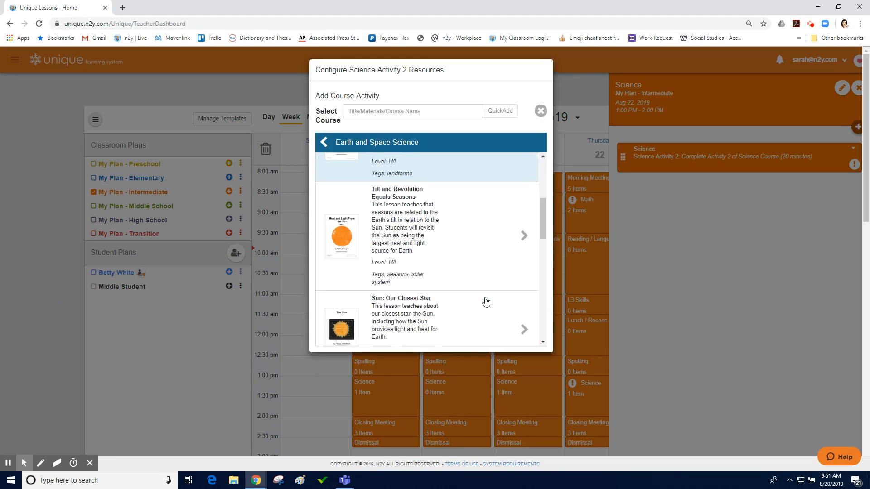
{"action": "left_click", "coordinate": [502, 239]}
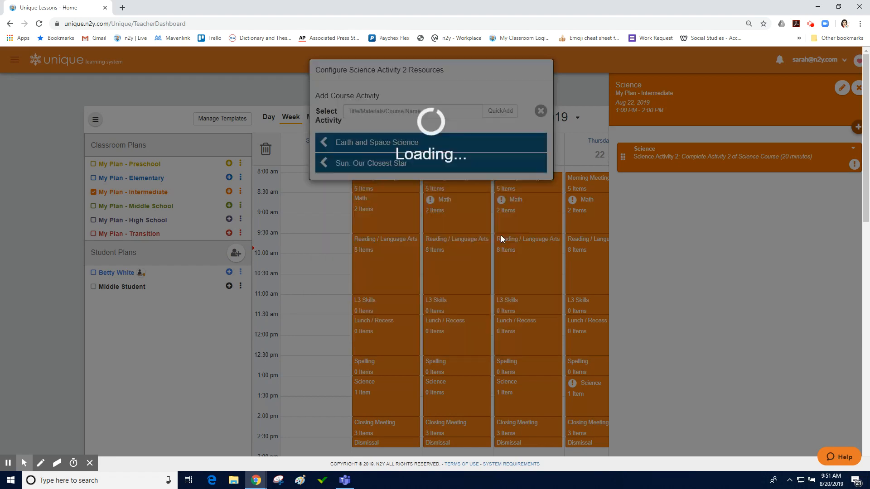
{"action": "left_click", "coordinate": [498, 219]}
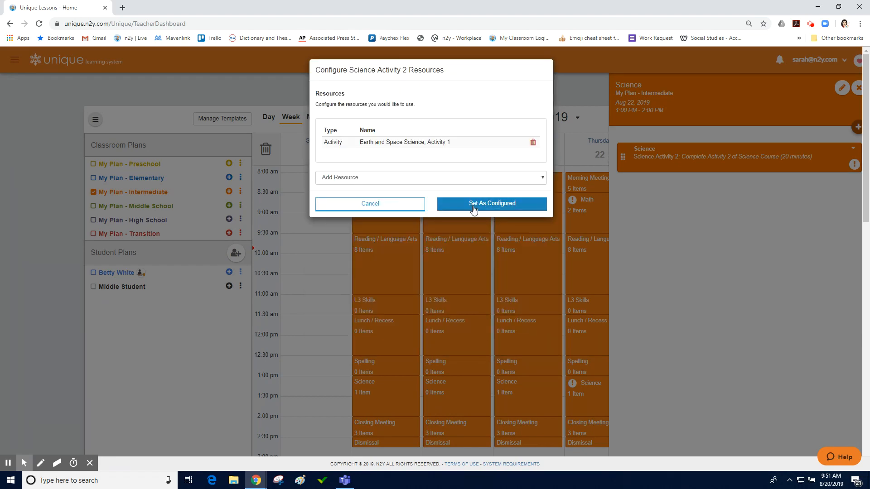
{"action": "left_click", "coordinate": [486, 200]}
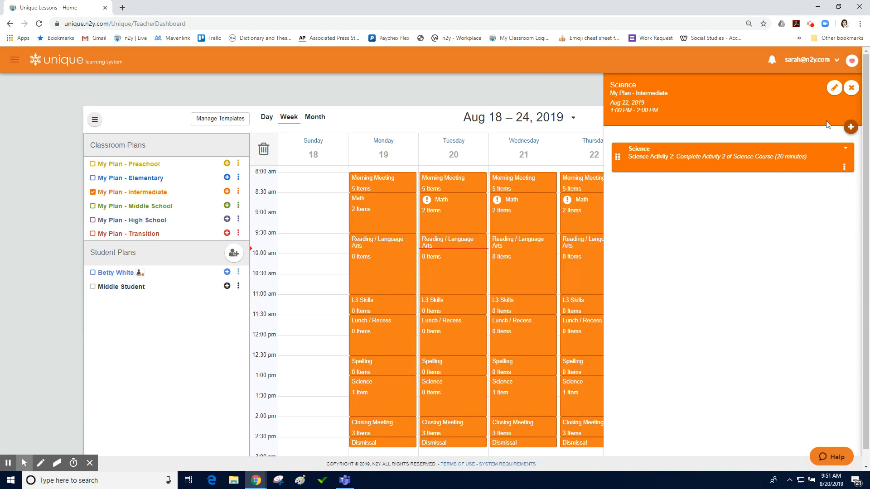
{"action": "left_click", "coordinate": [851, 89]}
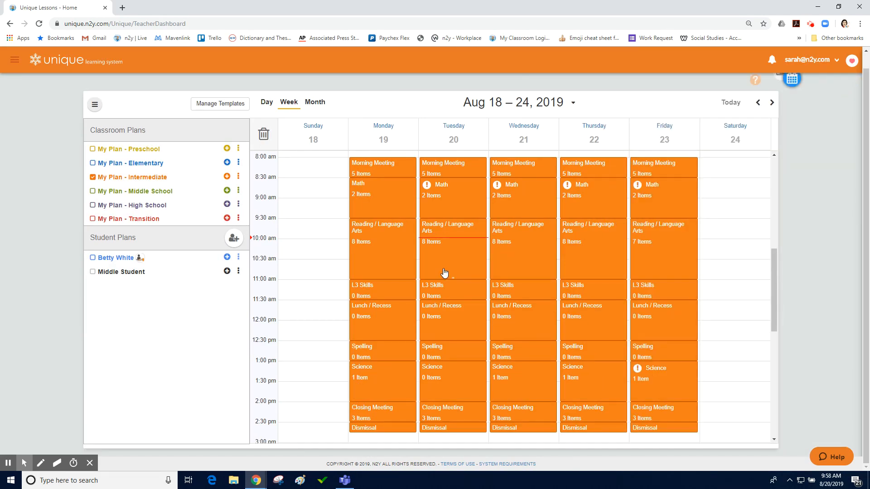
Step: Review the name, subject, date and time settings of Tuesday, August 20's Reading / Language Arts block and close it without changes
{"action": "left_click", "coordinate": [444, 273]}
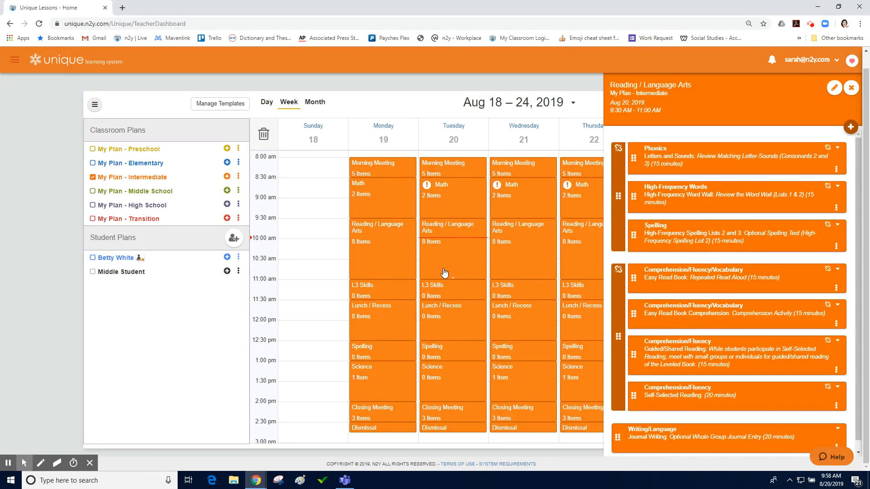
{"action": "left_click", "coordinate": [834, 89]}
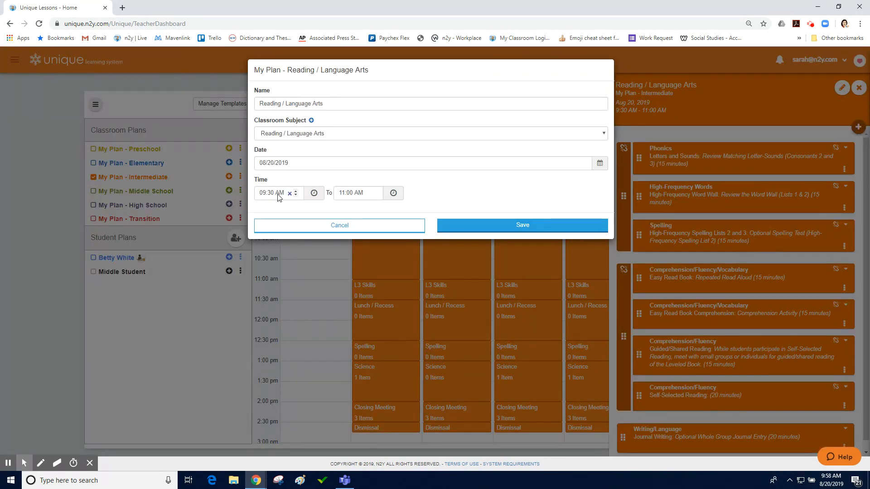
{"action": "left_click", "coordinate": [356, 227]}
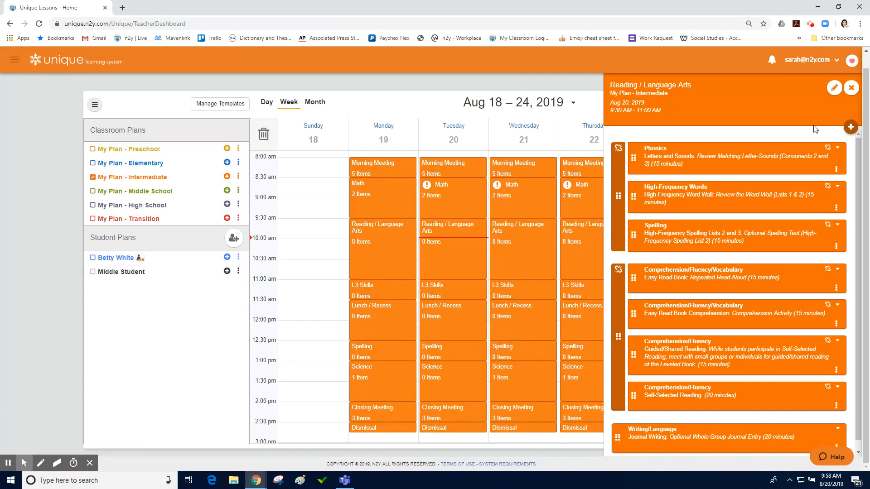
{"action": "left_click", "coordinate": [852, 87]}
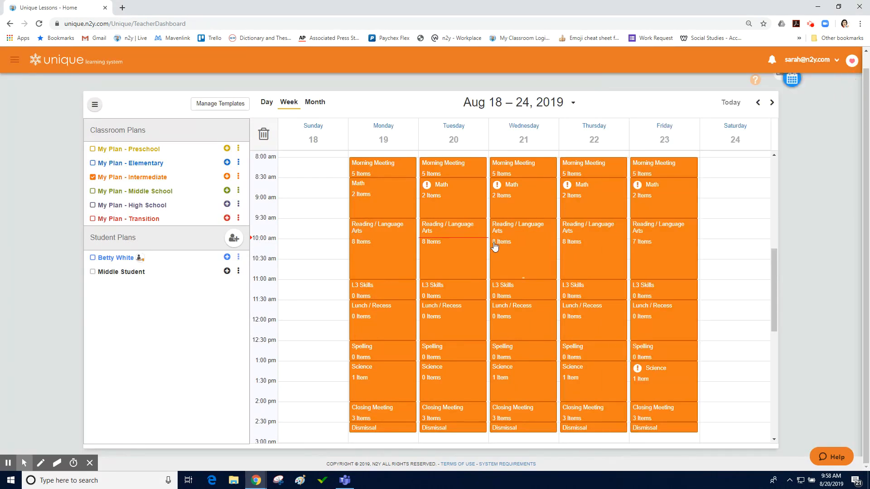
Step: Delete the Reading / Language Arts block of Monday, September 9 from the calendar
{"action": "mouse_move", "coordinate": [472, 245]}
{"action": "left_mouse_down"}
{"action": "mouse_move", "coordinate": [509, 244]}
{"action": "mouse_move", "coordinate": [487, 242]}
{"action": "left_mouse_up"}
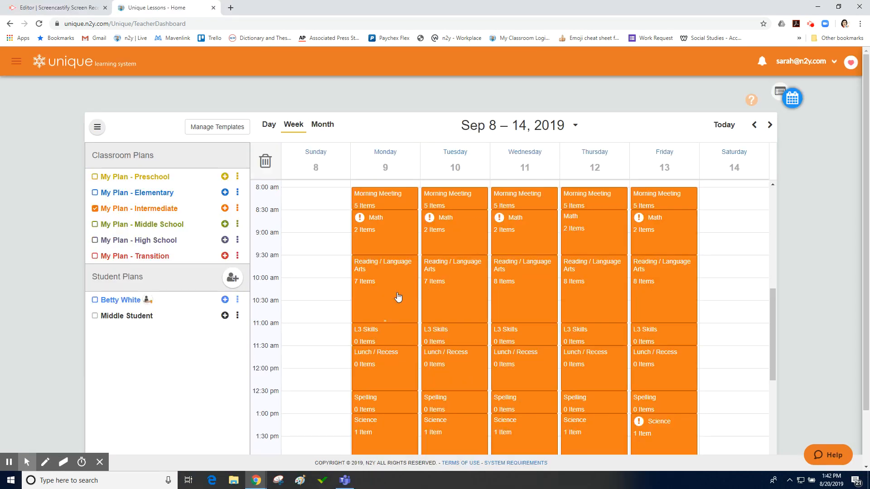
{"action": "left_click_drag", "start_coordinate": [399, 297], "coordinate": [276, 168]}
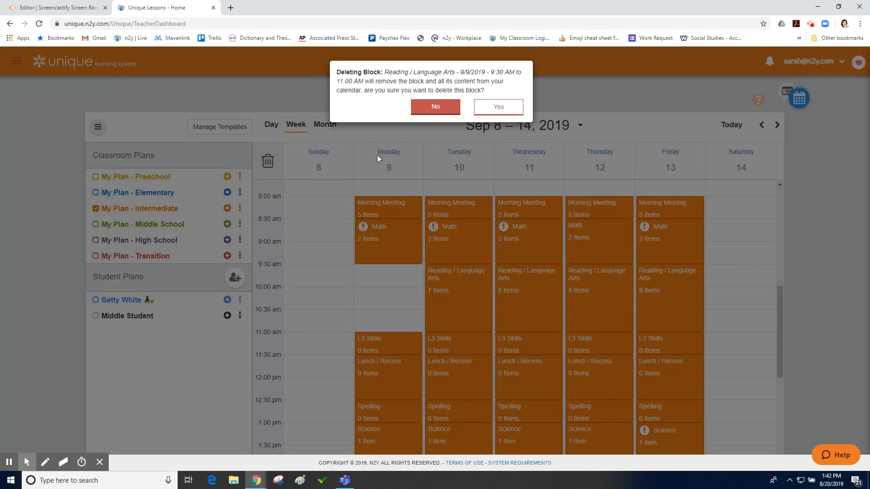
{"action": "left_click", "coordinate": [486, 104]}
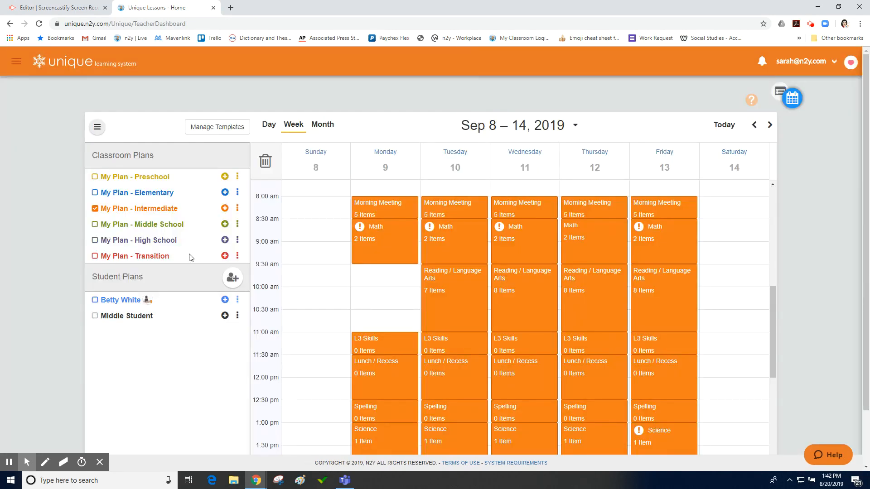
Step: Start a new block in the Intermediate plan and add a Custom classroom subject named Assembly for it
{"action": "left_click", "coordinate": [225, 209]}
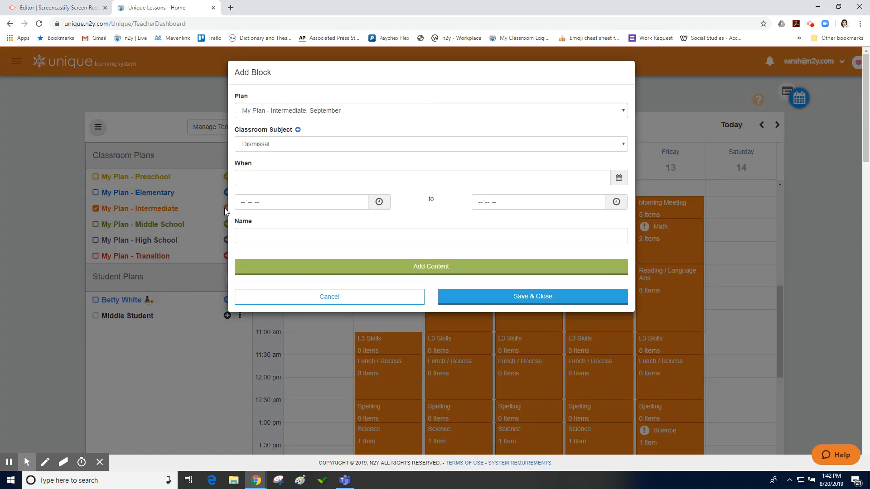
{"action": "left_click", "coordinate": [297, 130]}
{"action": "left_click", "coordinate": [386, 112]}
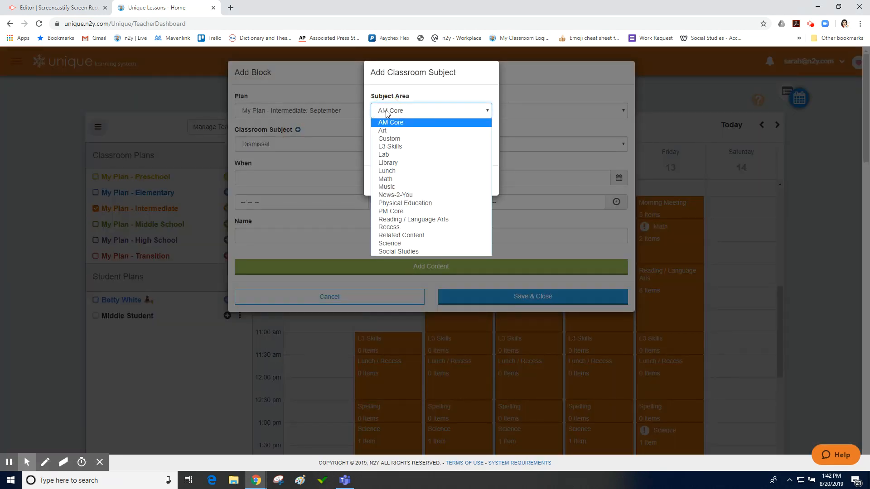
{"action": "left_click", "coordinate": [390, 139]}
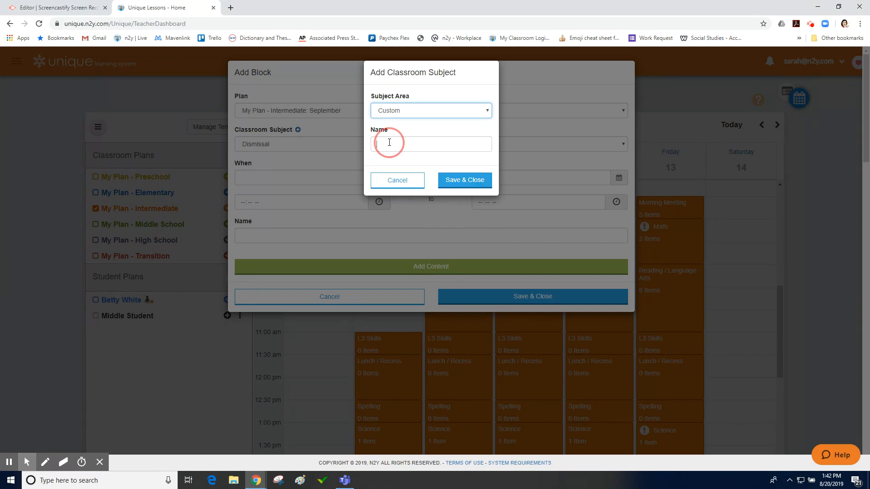
{"action": "left_click", "coordinate": [389, 142]}
{"action": "type", "text": "As"}
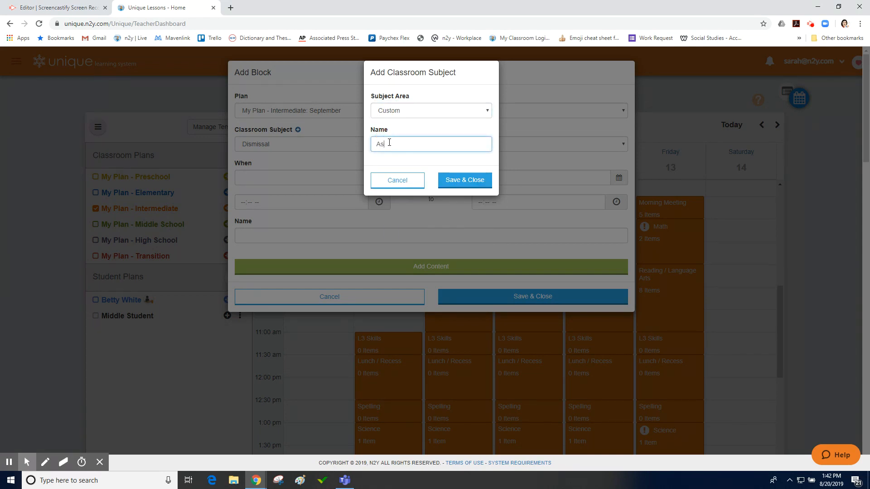
{"action": "type", "text": "semby"}
{"action": "type", "text": "ly"}
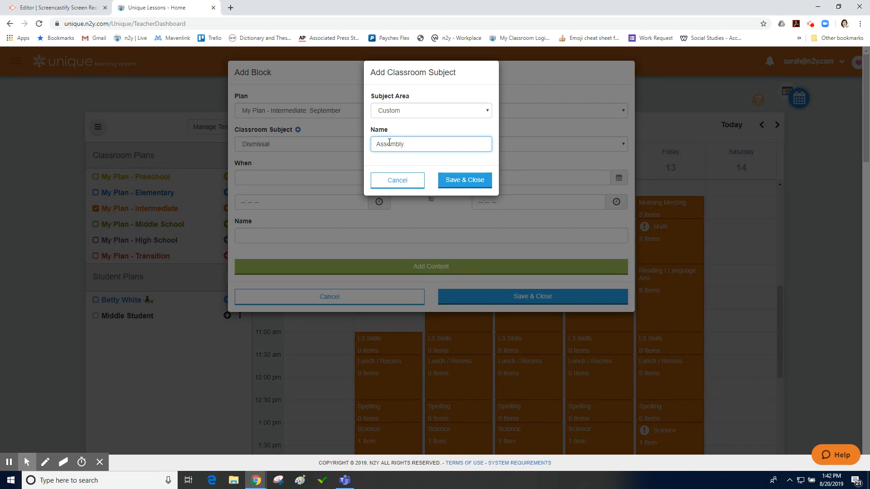
{"action": "left_click", "coordinate": [457, 180]}
Step: Schedule the new Assembly block on 09/09/2019 from 08:00 AM to 08:30 AM
{"action": "left_click", "coordinate": [264, 182]}
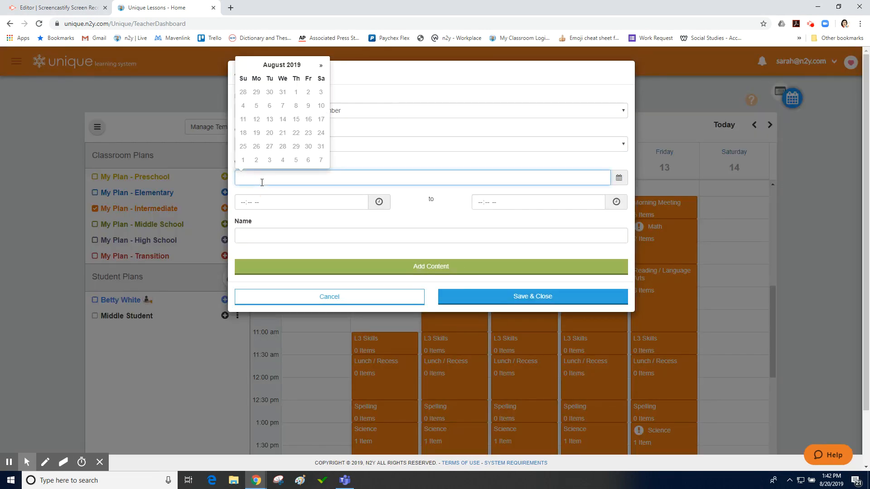
{"action": "left_click", "coordinate": [321, 68]}
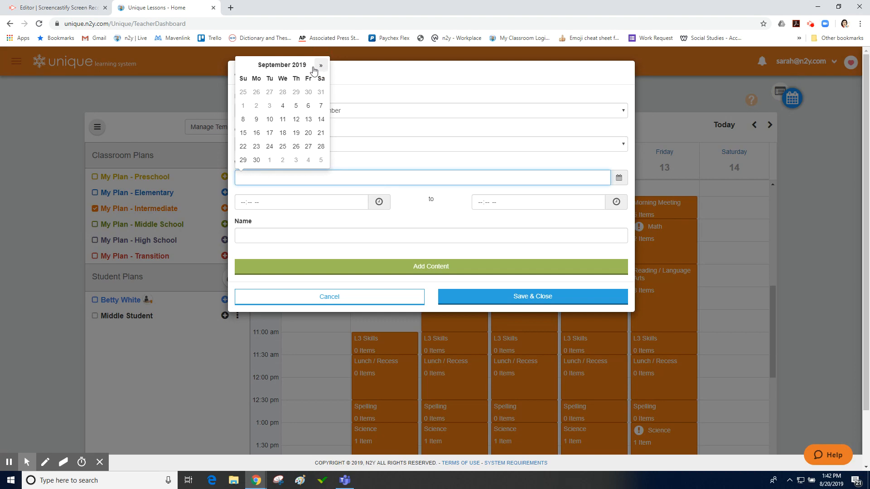
{"action": "left_click", "coordinate": [257, 120]}
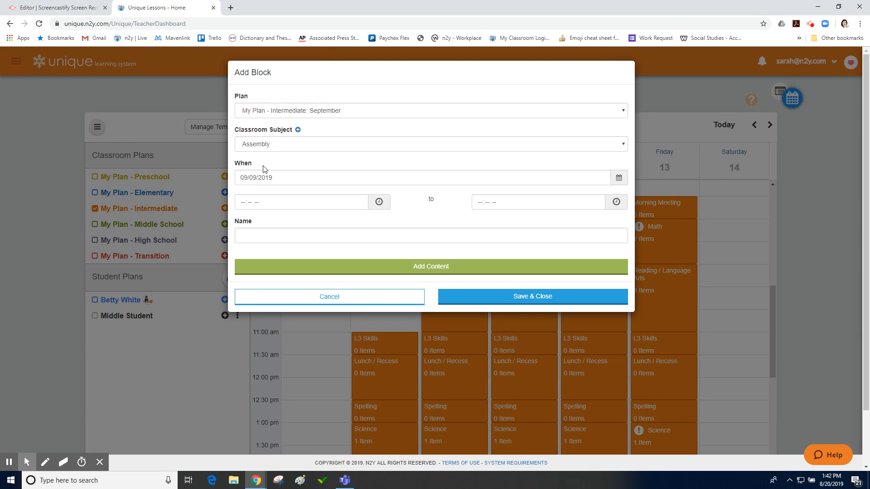
{"action": "left_click", "coordinate": [242, 207]}
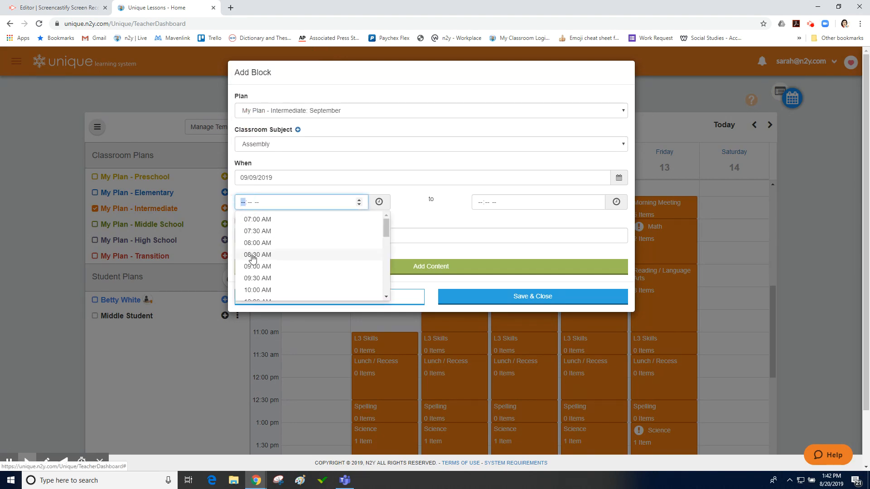
{"action": "left_click", "coordinate": [277, 240]}
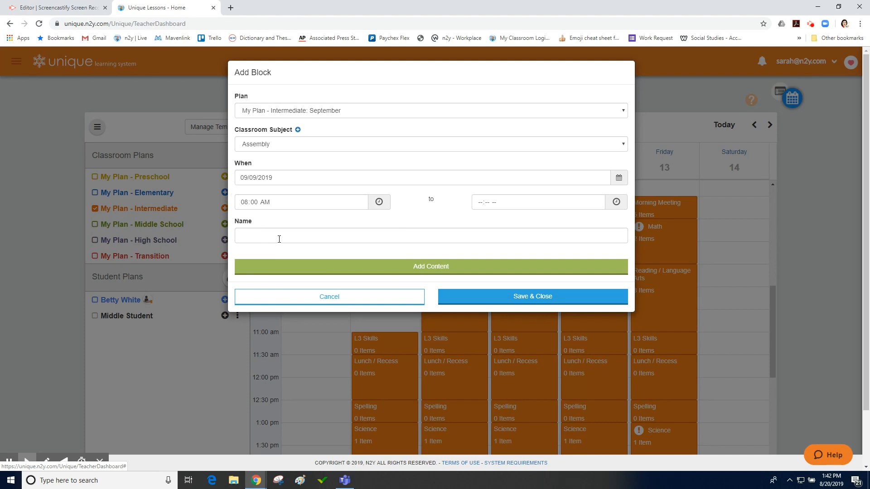
{"action": "left_click", "coordinate": [477, 202]}
{"action": "left_click", "coordinate": [497, 255]}
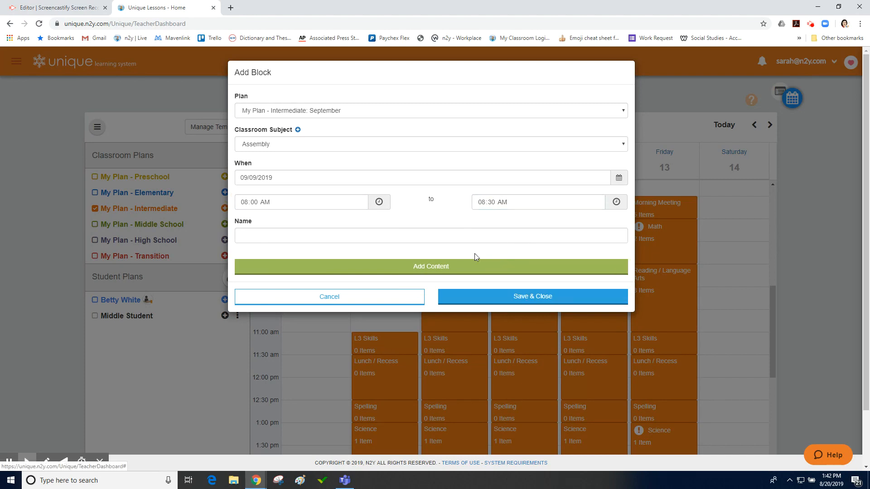
Step: Name the new Assembly block Pep rally and save it
{"action": "left_click", "coordinate": [297, 234]}
{"action": "type", "text": "Pep rally"}
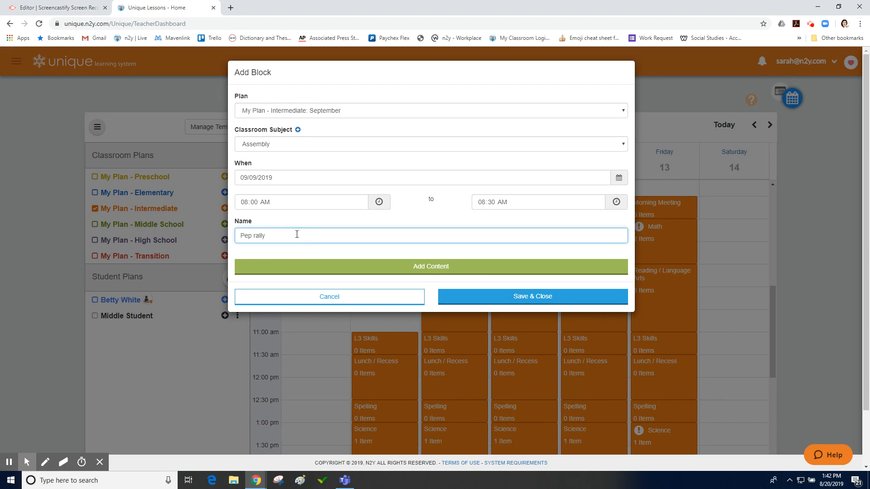
{"action": "left_click", "coordinate": [485, 297]}
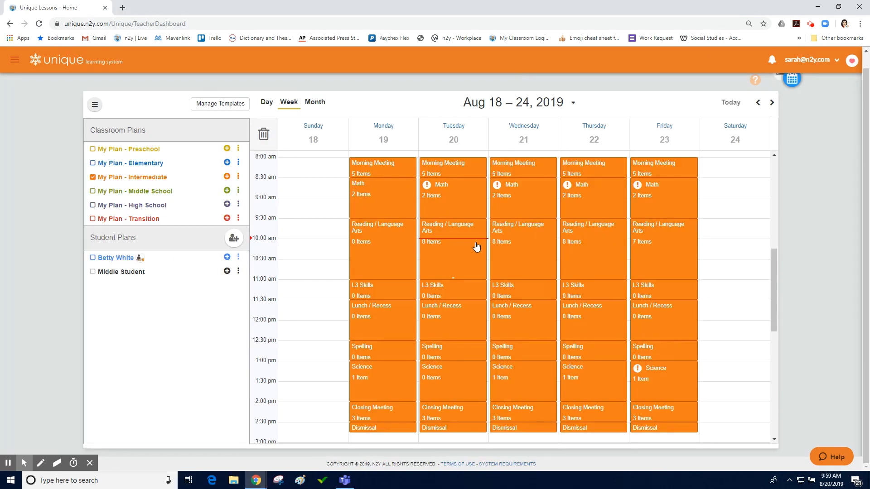
Step: Open the Reading / Language Arts block of Tuesday, August 20 and look at the option for moving its Journal Writing content to another block
{"action": "left_click", "coordinate": [475, 247]}
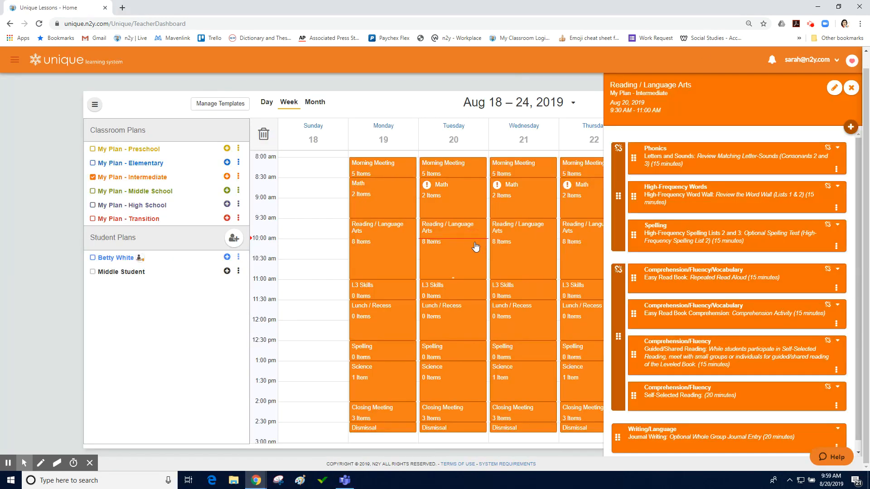
{"action": "scroll", "coordinate": [744, 232], "scroll_direction": "down", "scroll_amount": 1}
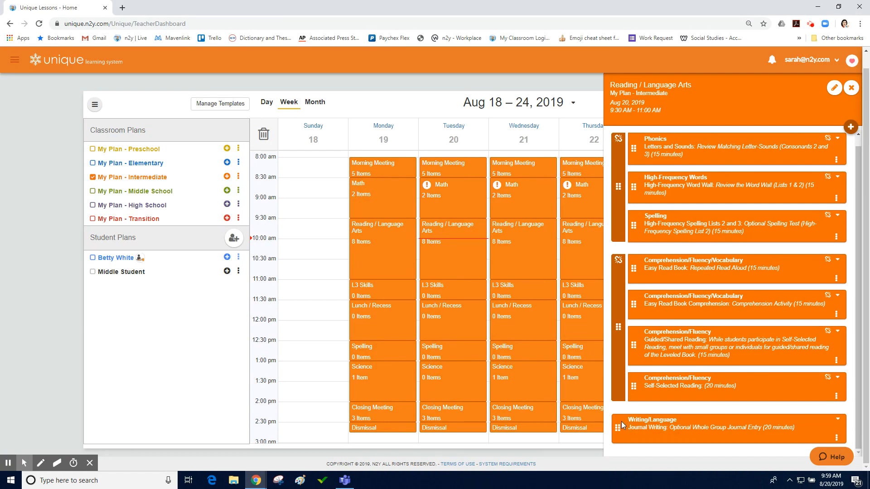
{"action": "left_click_drag", "start_coordinate": [621, 422], "coordinate": [812, 417]}
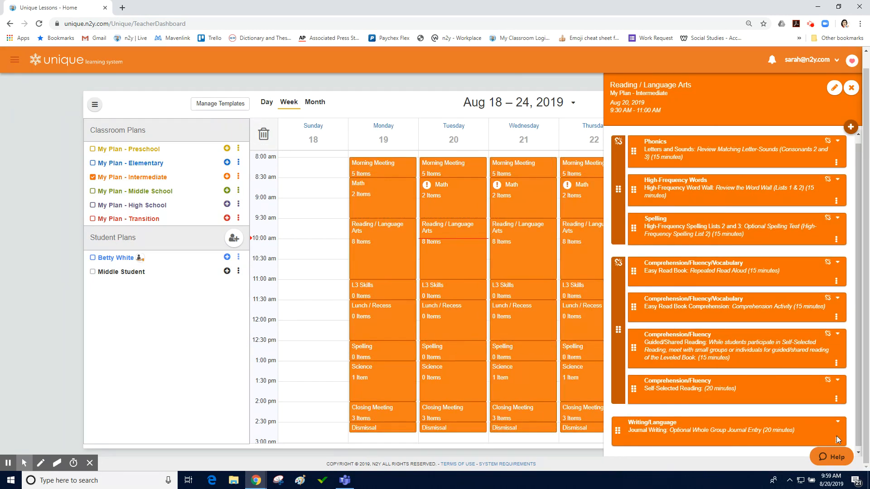
{"action": "left_click", "coordinate": [836, 438]}
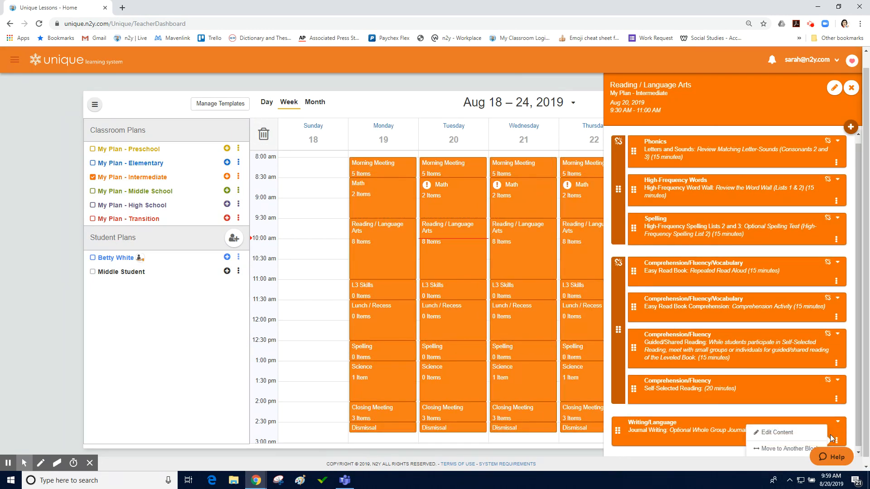
{"action": "left_click", "coordinate": [786, 450]}
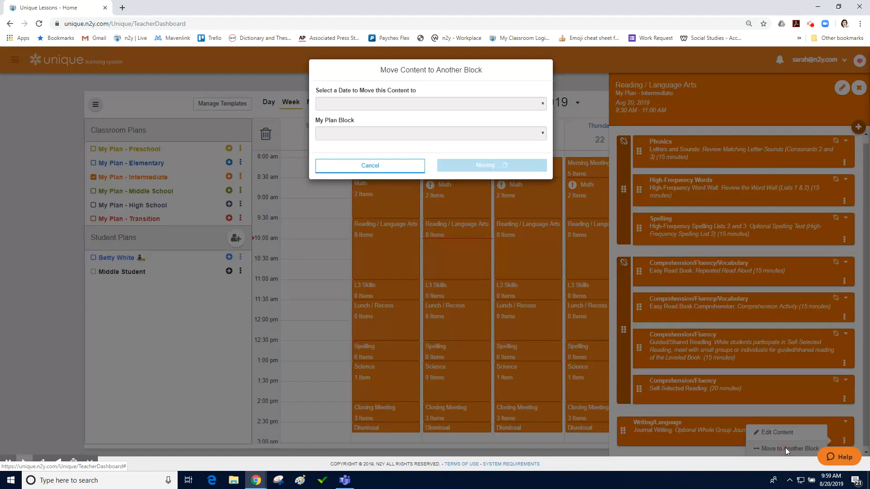
{"action": "left_click", "coordinate": [391, 166]}
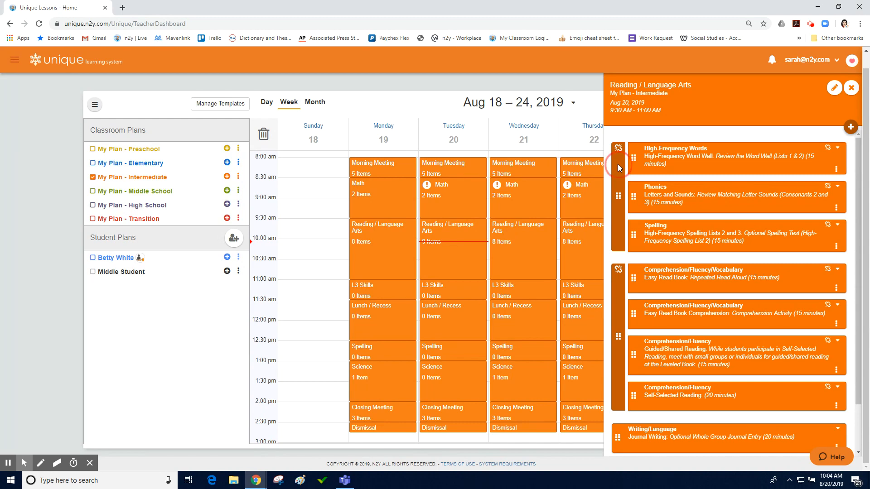
Step: Ungroup the High-Frequency Words, Phonics and Spelling activities of Tuesday's block, and regroup High-Frequency Words and Phonics with Spelling
{"action": "left_click_drag", "start_coordinate": [618, 168], "coordinate": [608, 142]}
{"action": "left_click", "coordinate": [828, 149]}
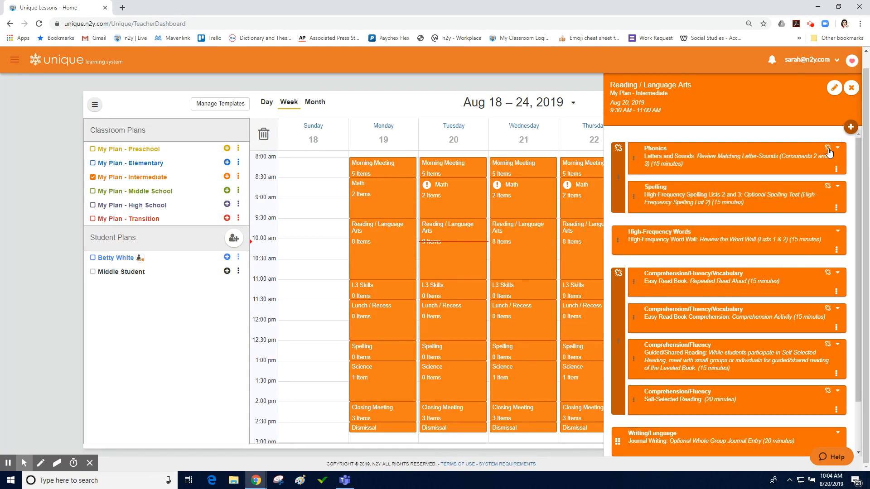
{"action": "left_click", "coordinate": [618, 148]}
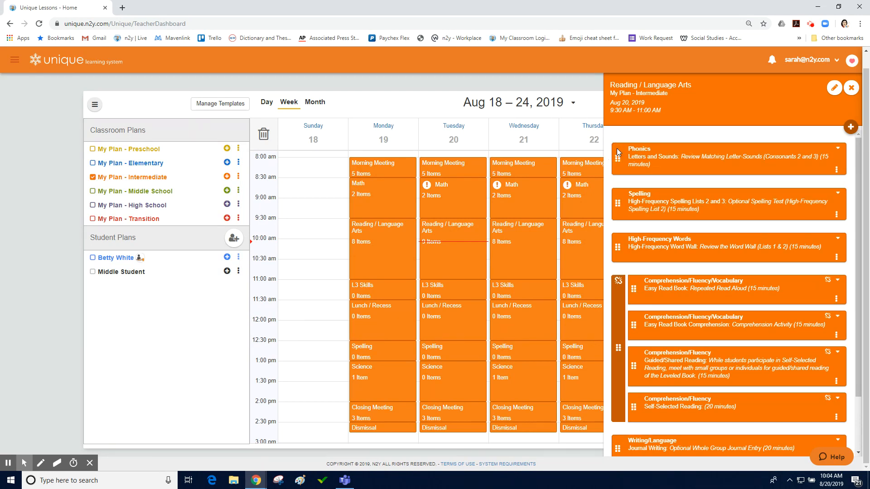
{"action": "left_click_drag", "start_coordinate": [708, 251], "coordinate": [697, 209]}
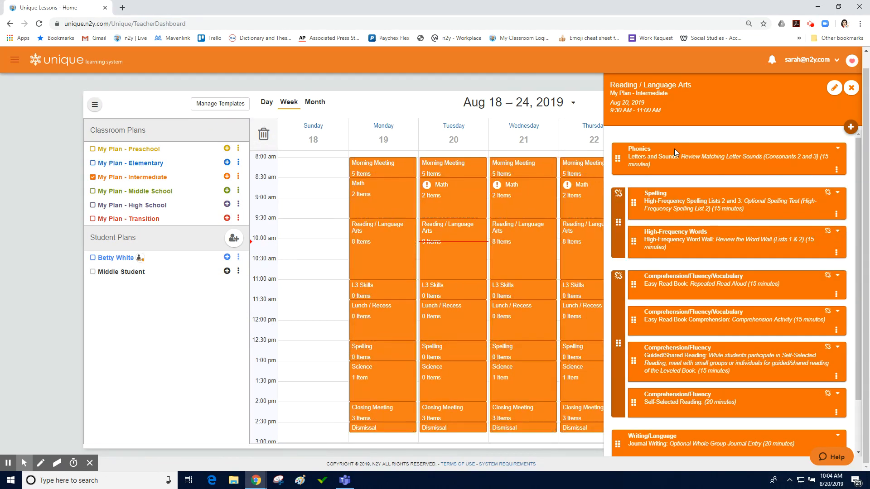
{"action": "left_click_drag", "start_coordinate": [675, 150], "coordinate": [675, 186]}
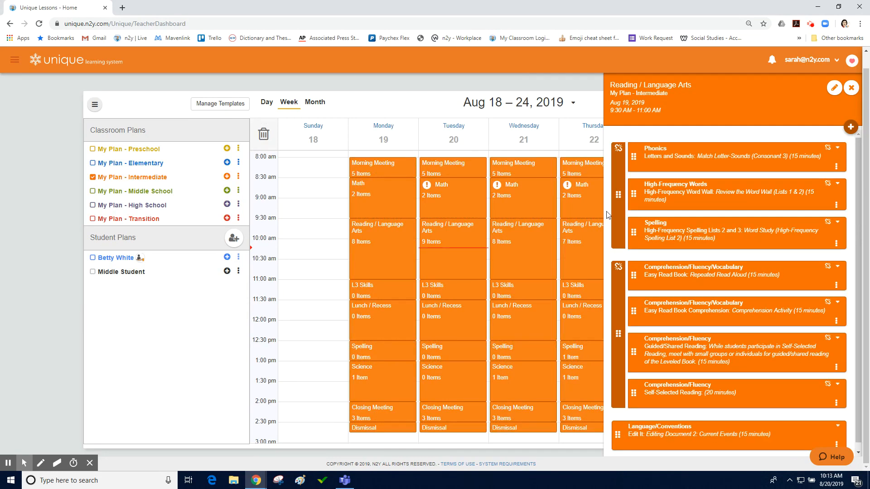
Step: Detach Spelling from its group in the August 19 Reading / Language Arts block and move it into that day's Spelling block
{"action": "left_click", "coordinate": [828, 224]}
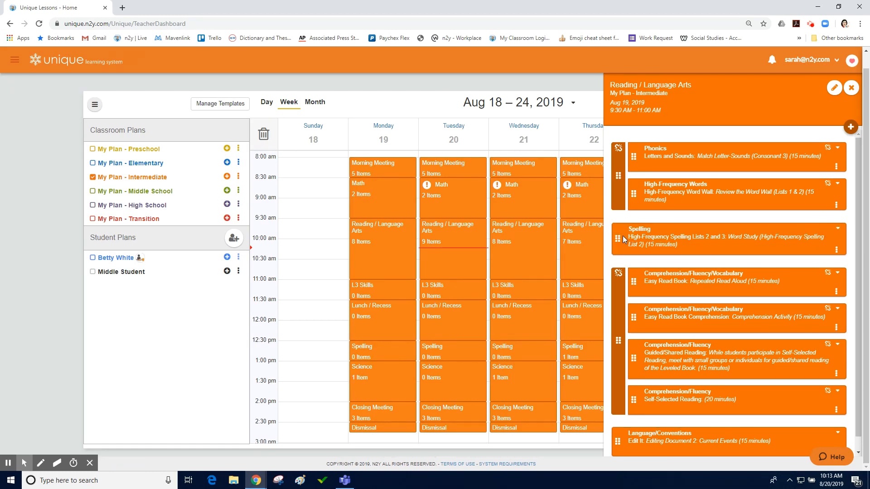
{"action": "left_click_drag", "start_coordinate": [618, 240], "coordinate": [369, 348]}
{"action": "left_click", "coordinate": [389, 349]}
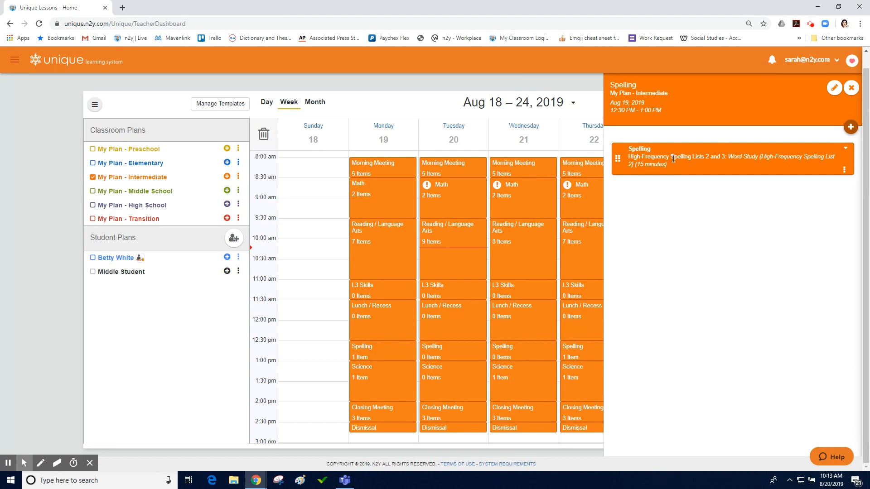
{"action": "left_click", "coordinate": [851, 87]}
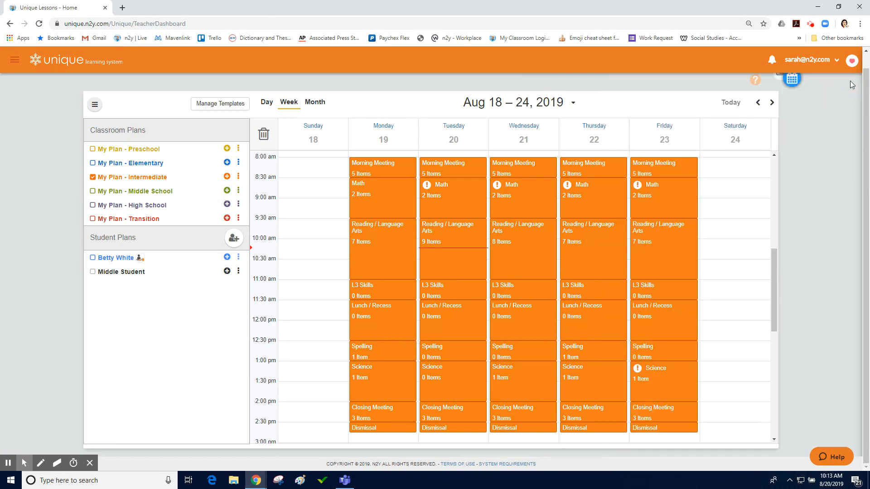
Step: Start new content titled Science Experiment in the Science block of Tuesday, August 20, with a Lesson Activity as its resource
{"action": "left_click", "coordinate": [460, 382]}
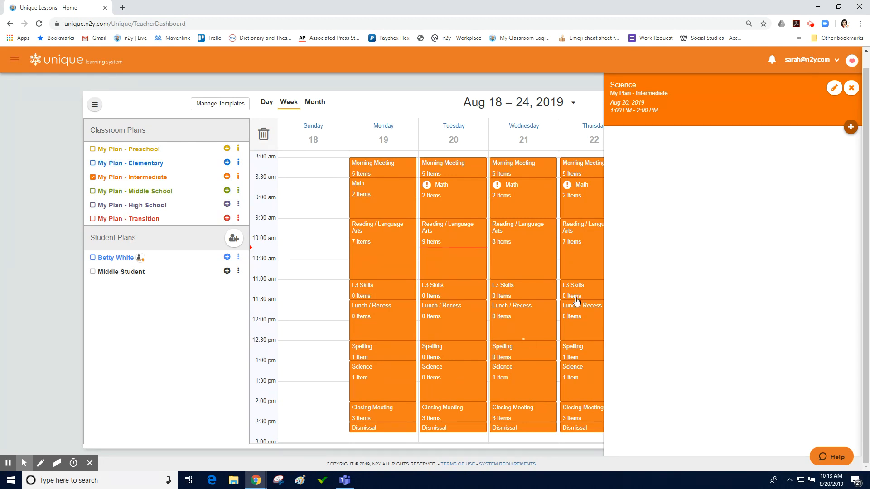
{"action": "left_click", "coordinate": [851, 126]}
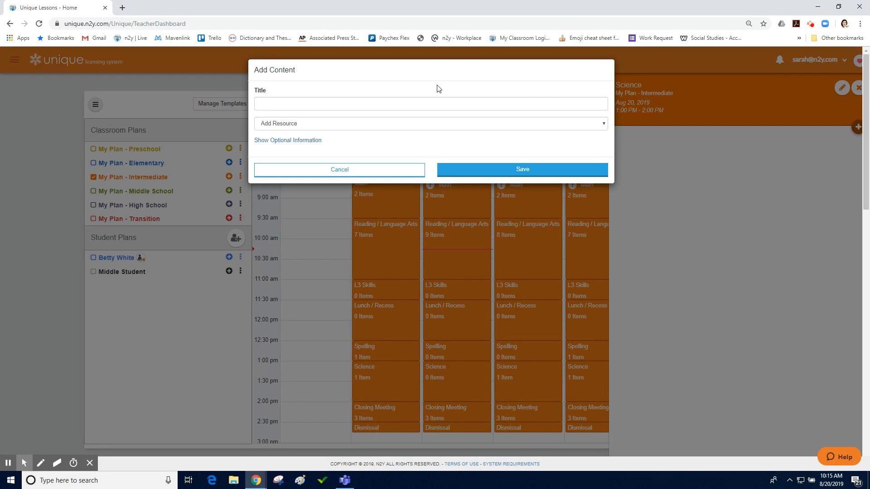
{"action": "left_click", "coordinate": [322, 101]}
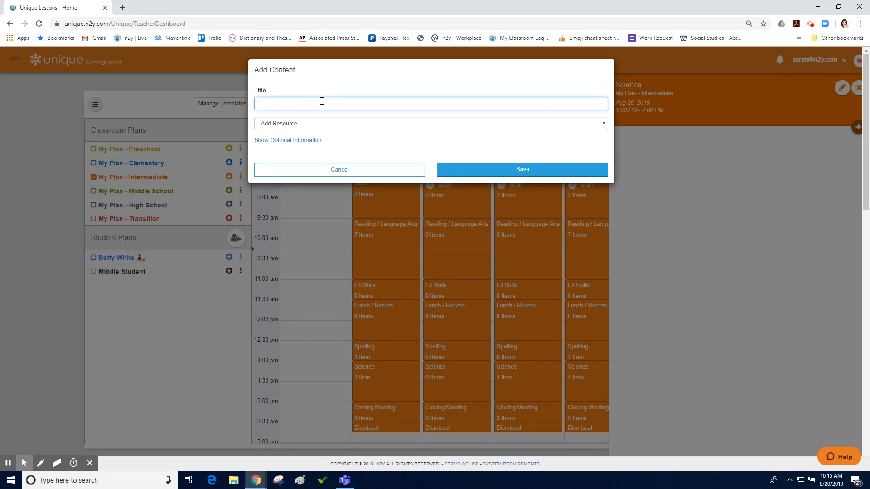
{"action": "type", "text": "Science Experiment"}
{"action": "left_click", "coordinate": [311, 123]}
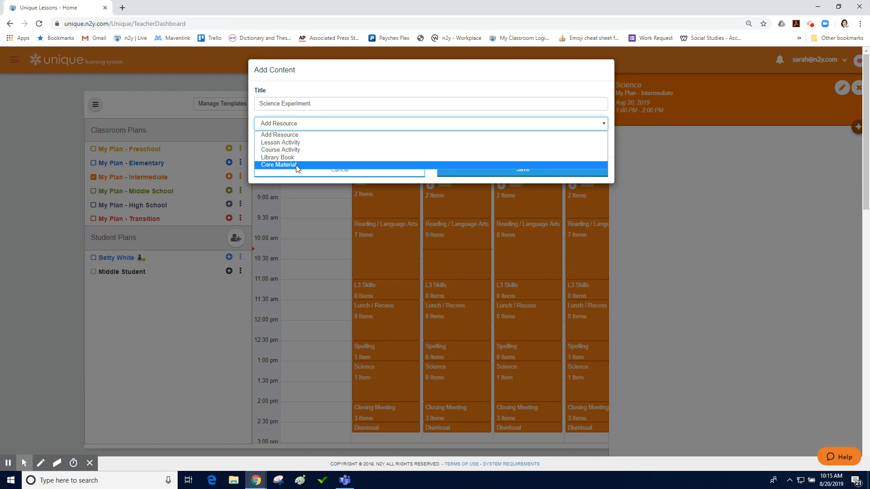
{"action": "left_click", "coordinate": [297, 143]}
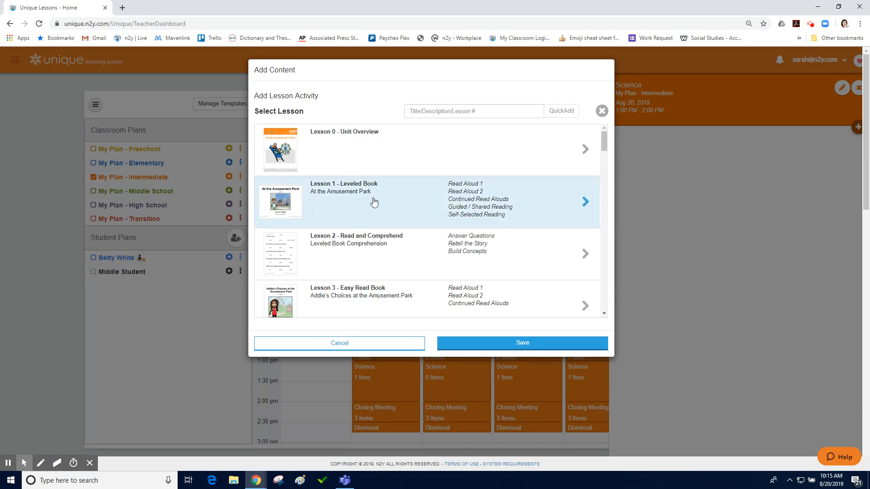
Step: Browse the activities of Lesson 1 - Leveled Book and search the lesson activities for 28
{"action": "left_click", "coordinate": [555, 204]}
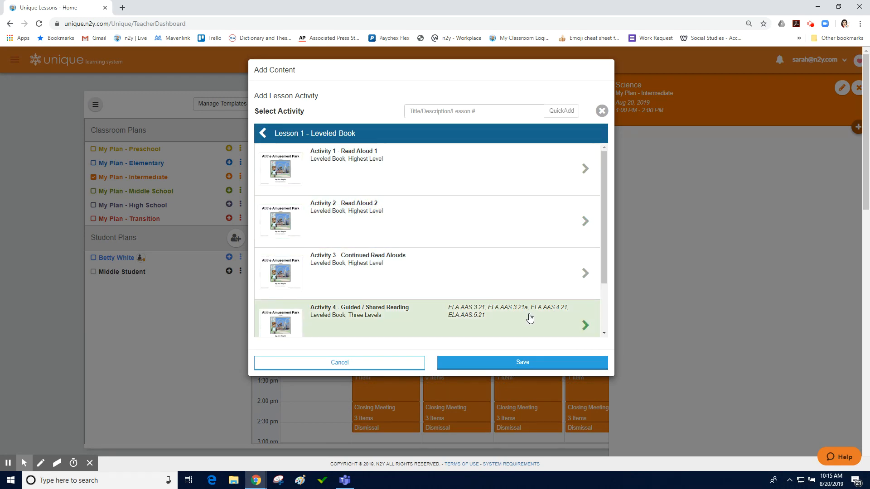
{"action": "left_click", "coordinate": [262, 132]}
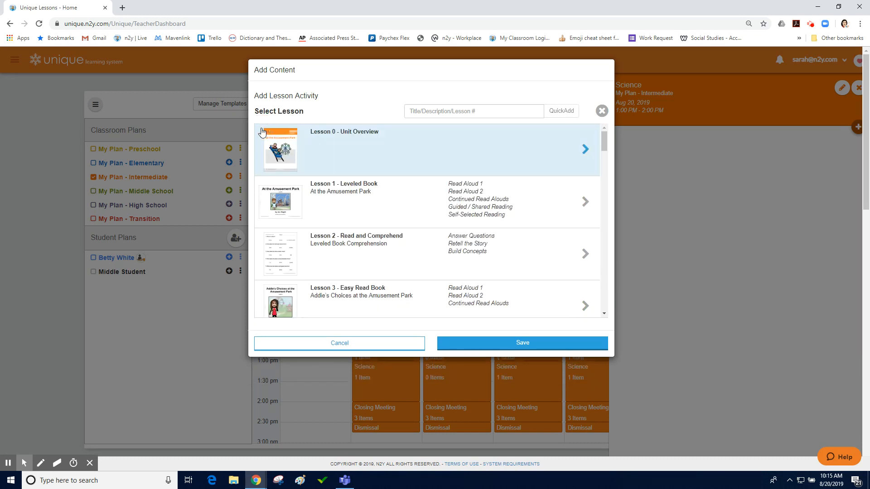
{"action": "left_click", "coordinate": [436, 110]}
{"action": "type", "text": "28"}
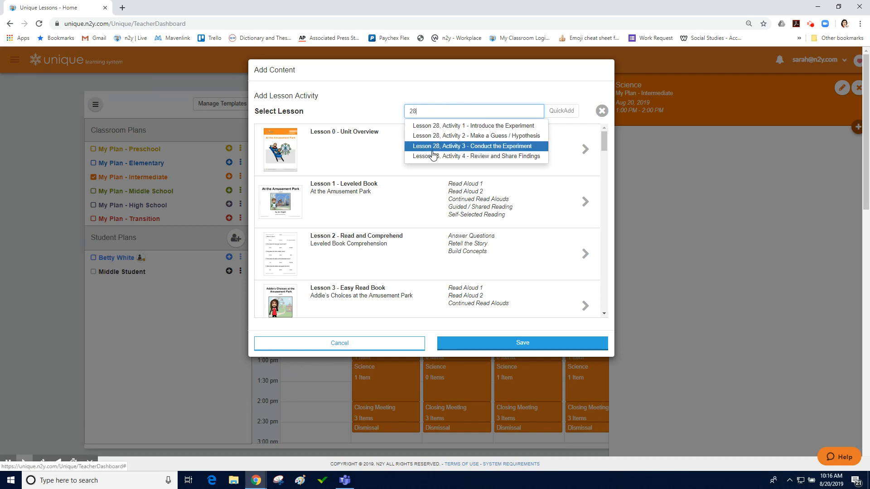
Step: Search the lessons for experiment, attach Lesson 28, Activity 3 - Conduct the Experiment, save the content and close the Science block
{"action": "double_click", "coordinate": [431, 110]}
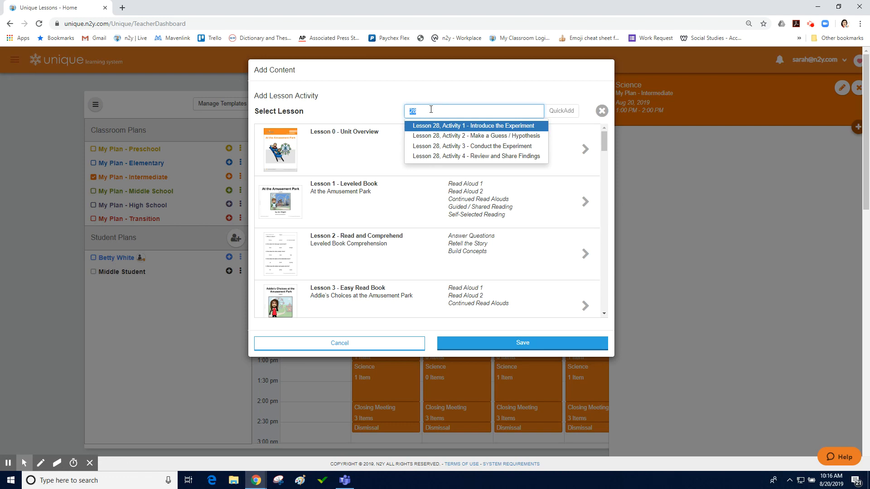
{"action": "key", "text": "BackSpace"}
{"action": "type", "text": "e"}
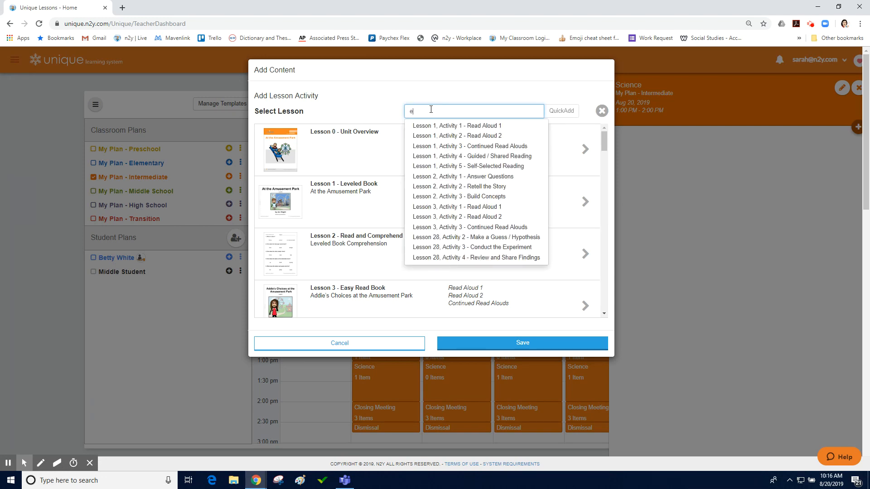
{"action": "type", "text": "xperiment"}
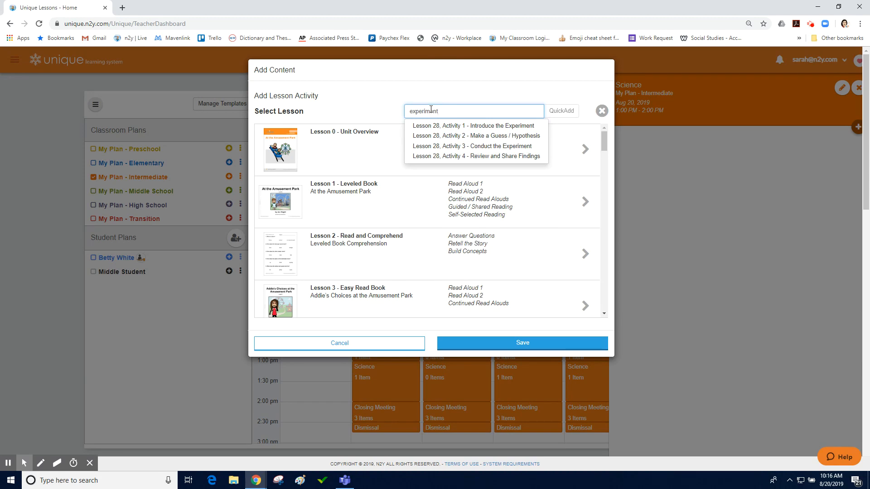
{"action": "left_click", "coordinate": [451, 146]}
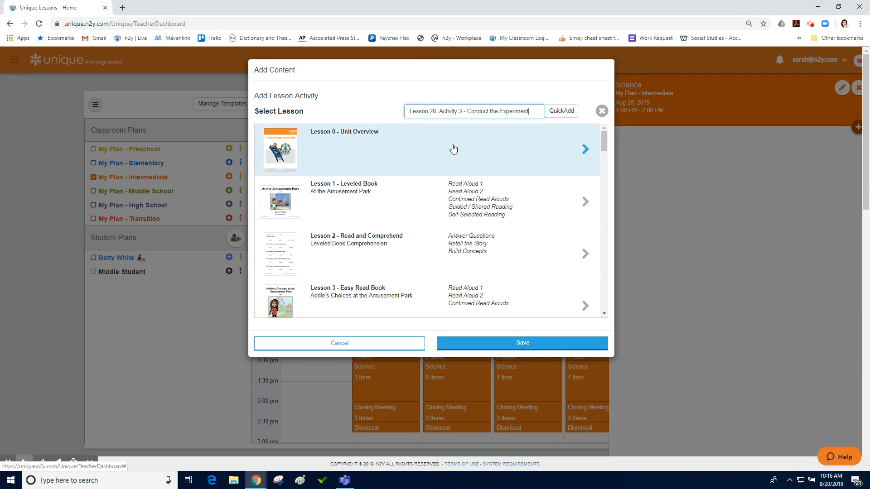
{"action": "left_click", "coordinate": [561, 111]}
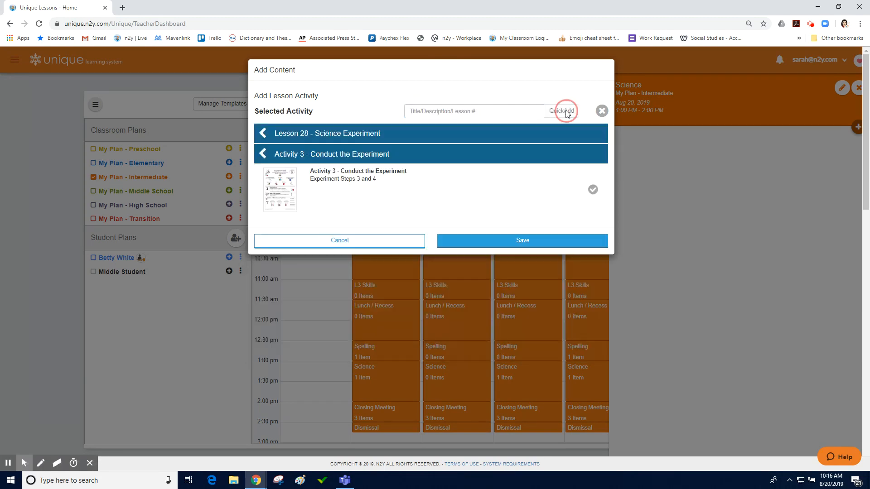
{"action": "left_click", "coordinate": [590, 194]}
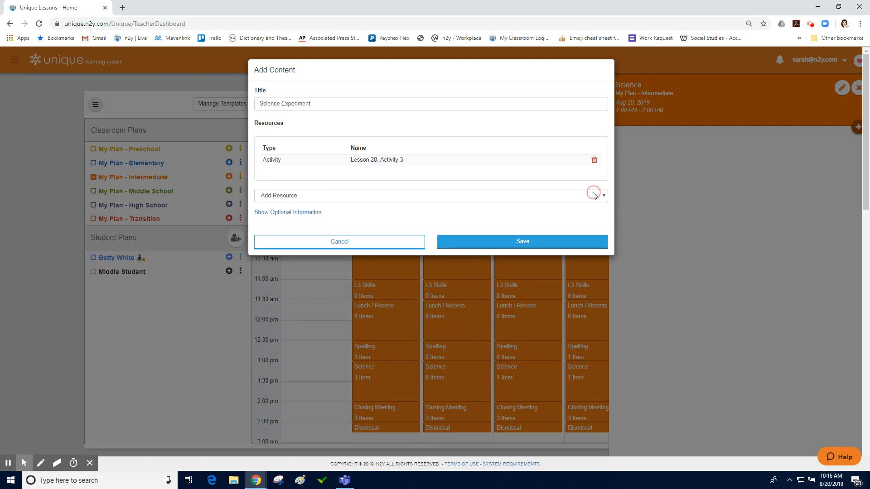
{"action": "left_click", "coordinate": [475, 245]}
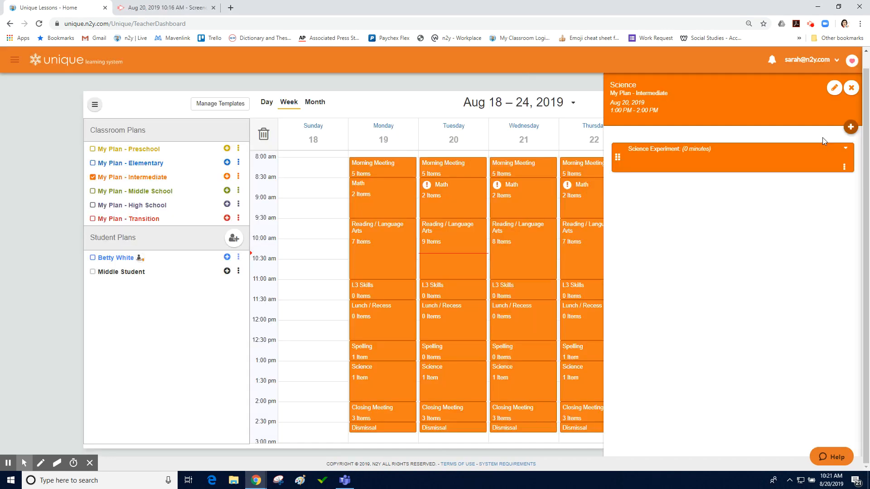
{"action": "left_click", "coordinate": [850, 89]}
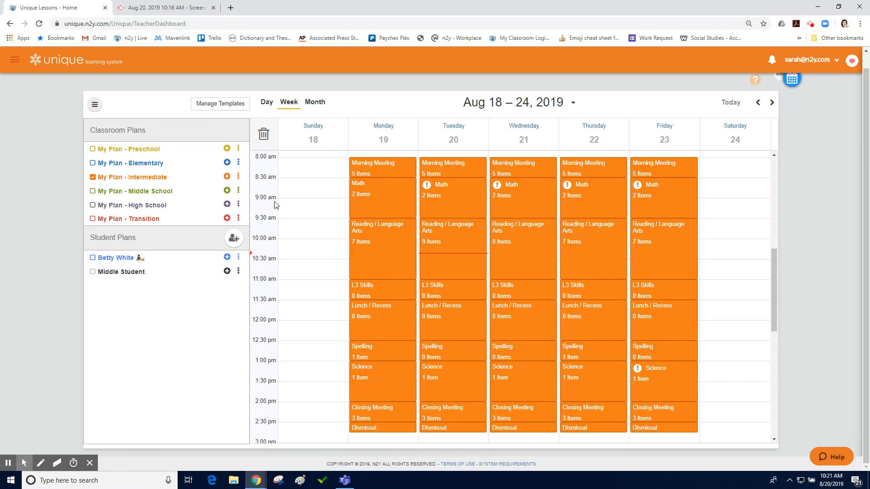
Step: Create a new template named Int Template 2 from My Plan - Intermediate : Summer, and open the list of My Plan templates
{"action": "left_click", "coordinate": [239, 179]}
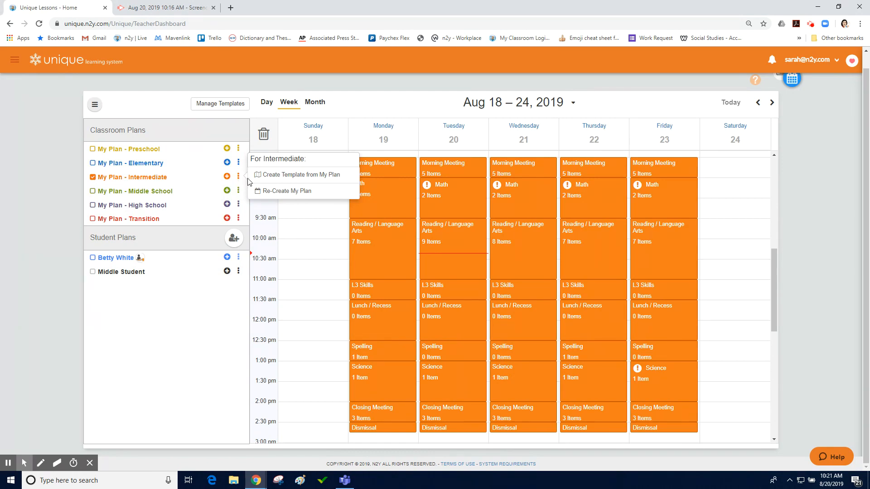
{"action": "left_click", "coordinate": [269, 178]}
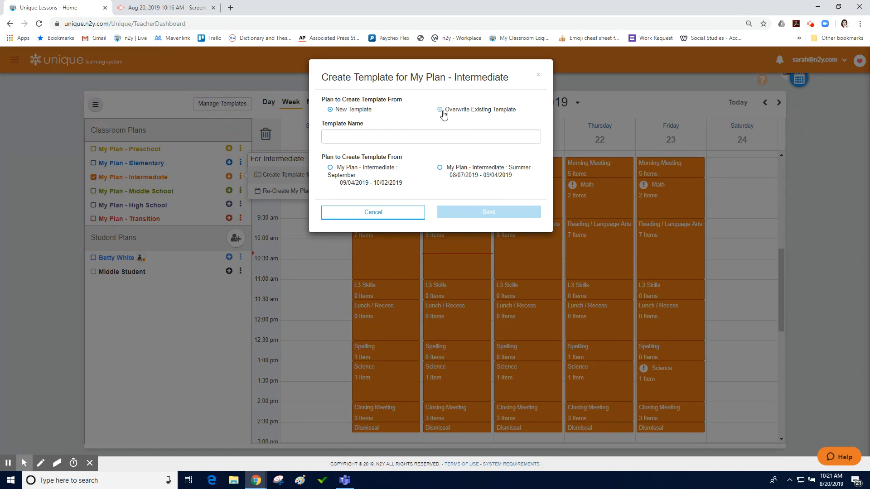
{"action": "left_click", "coordinate": [344, 139]}
{"action": "type", "text": "I"}
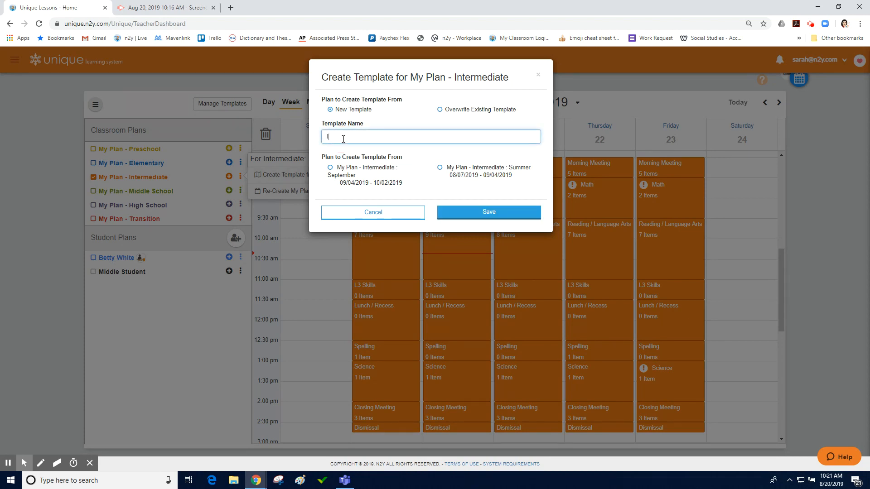
{"action": "type", "text": "nt Template 2"}
{"action": "left_click", "coordinate": [440, 168]}
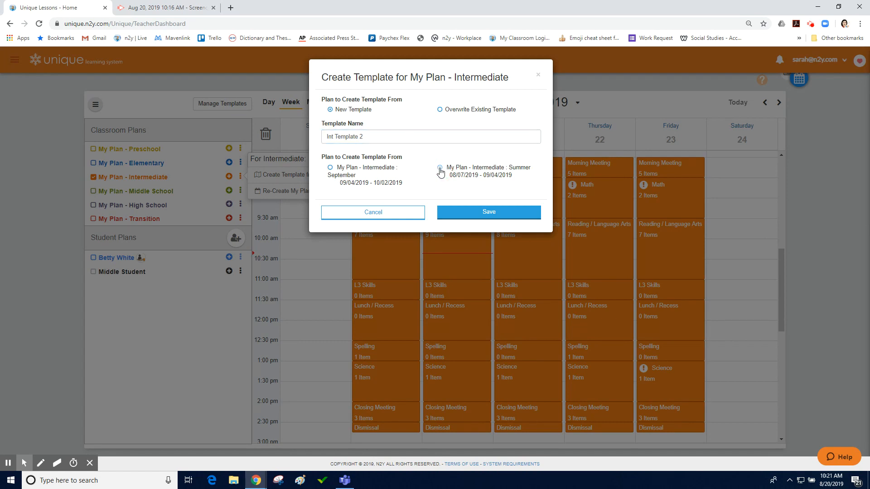
{"action": "left_click", "coordinate": [458, 212]}
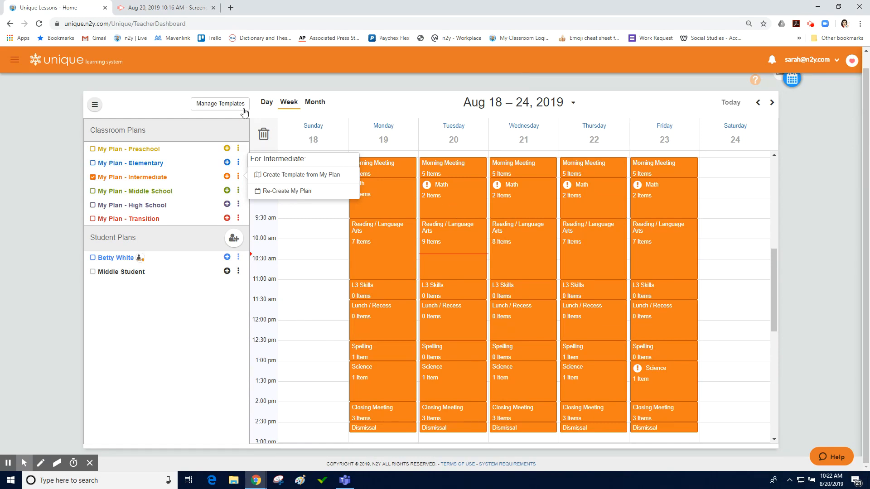
{"action": "left_click", "coordinate": [211, 109]}
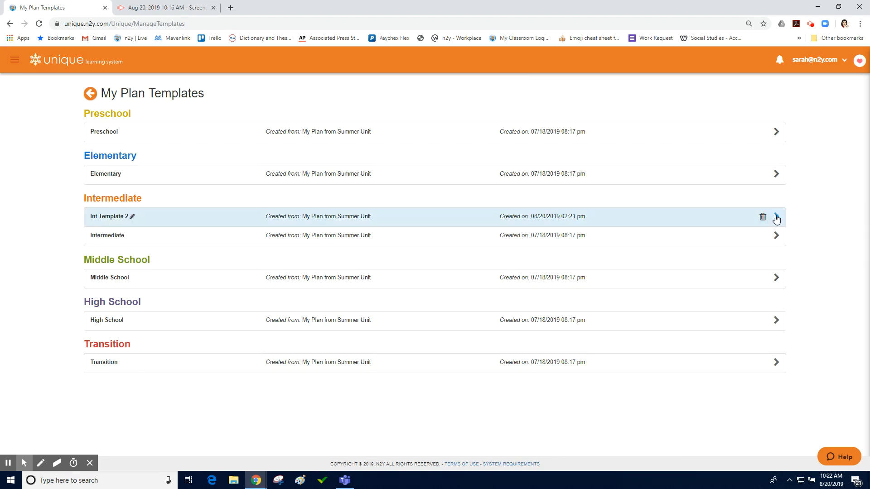
Step: Open Int Template 2 from the Intermediate templates and show its Math content
{"action": "left_click", "coordinate": [777, 218]}
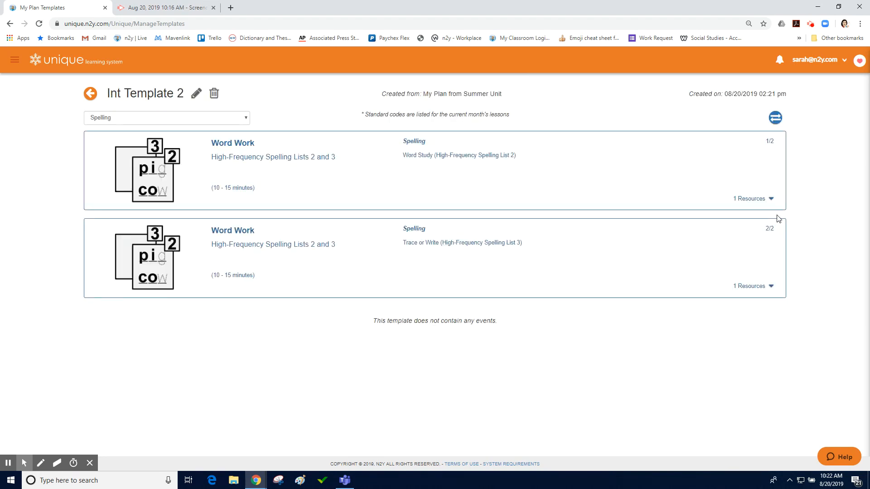
{"action": "left_click", "coordinate": [129, 121]}
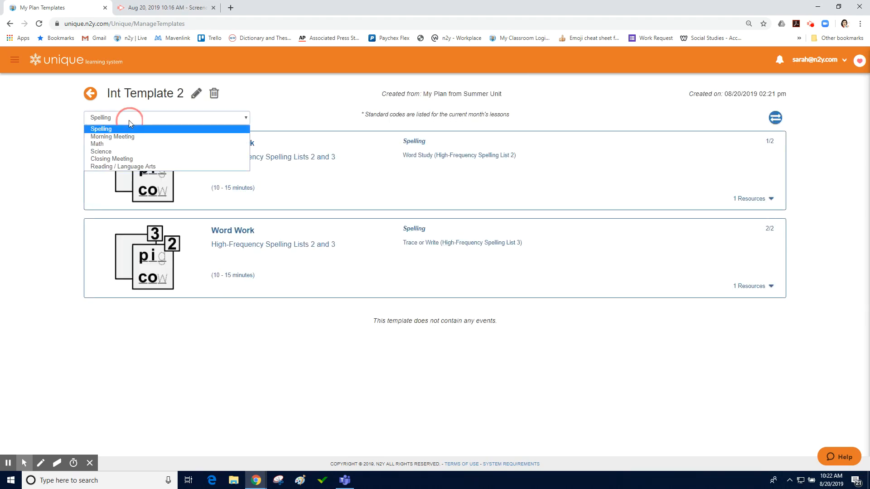
{"action": "left_click", "coordinate": [110, 145]}
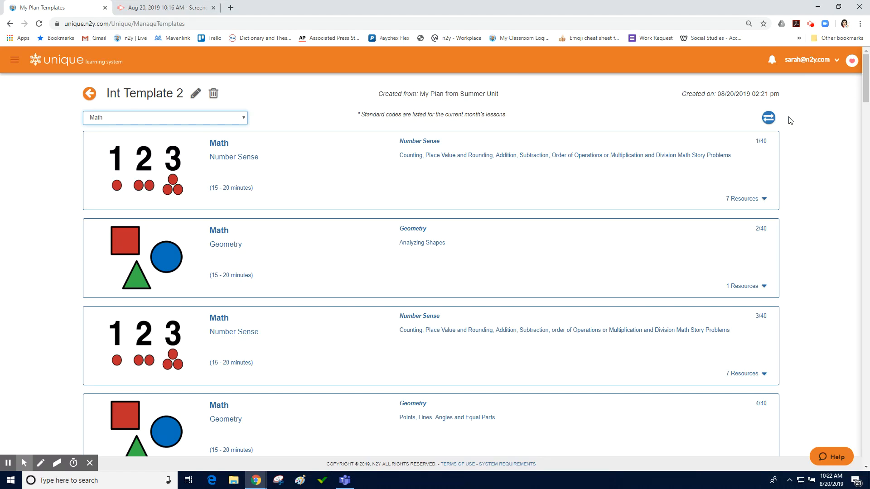
Step: Compare the Math content of Int Template 2 with the Intermediate template and with the Suggested Plan, and leave the template list
{"action": "left_click", "coordinate": [767, 119]}
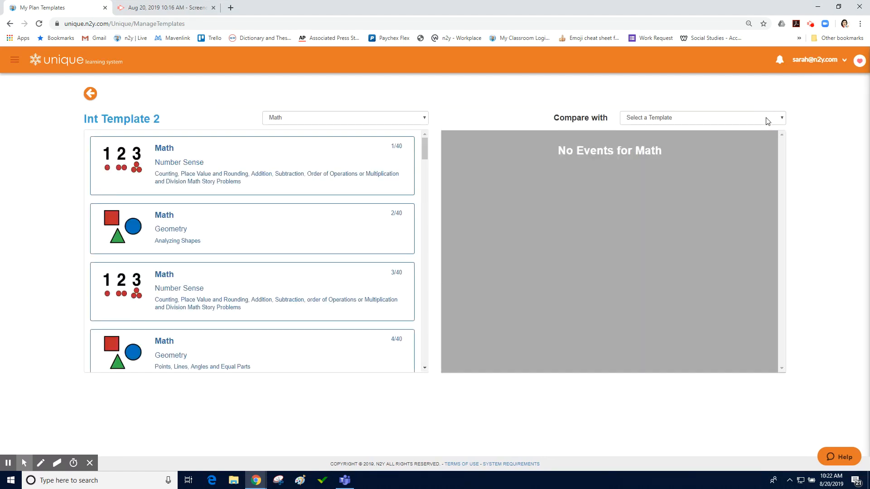
{"action": "left_click", "coordinate": [767, 119]}
{"action": "left_click", "coordinate": [667, 144]}
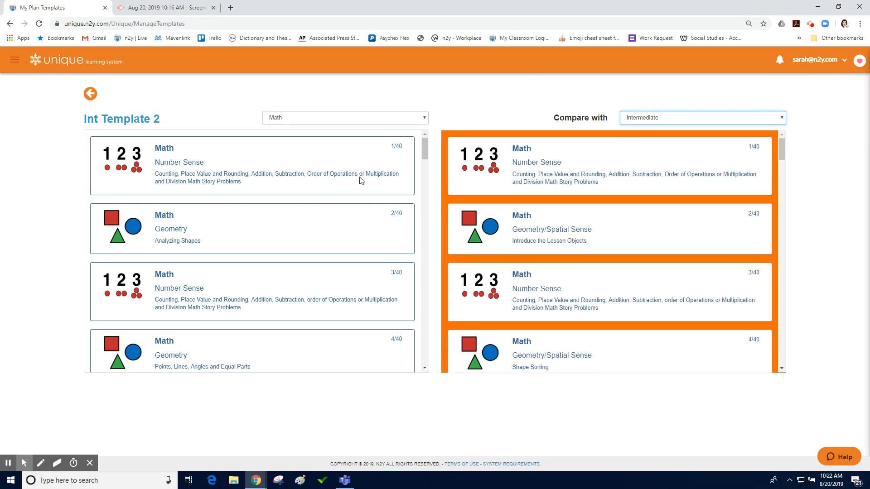
{"action": "left_click", "coordinate": [781, 118]}
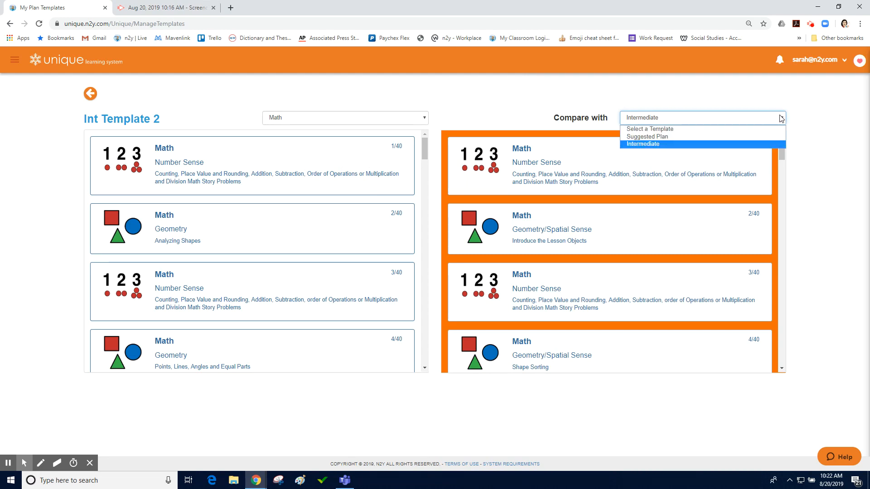
{"action": "left_click", "coordinate": [731, 136]}
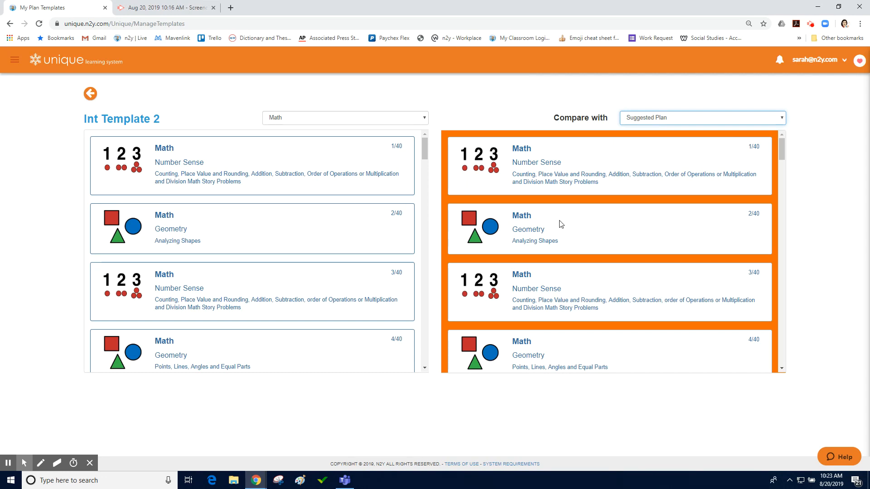
{"action": "left_click", "coordinate": [91, 94]}
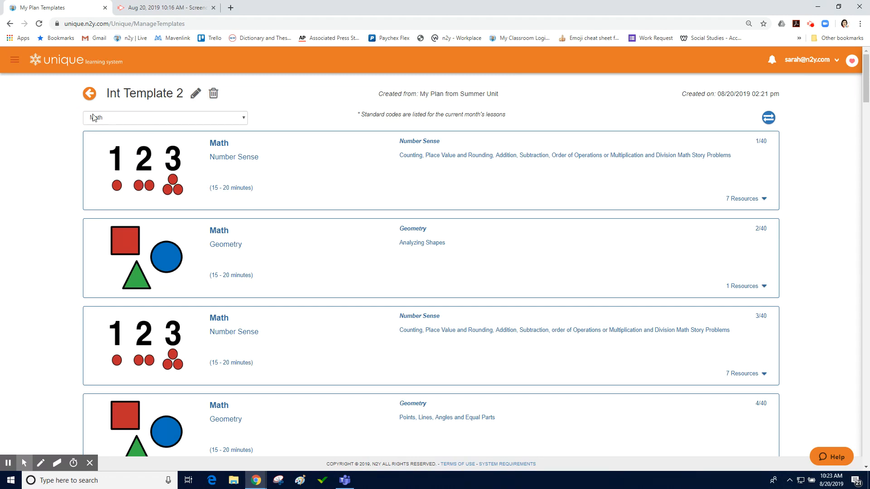
{"action": "left_click", "coordinate": [91, 94]}
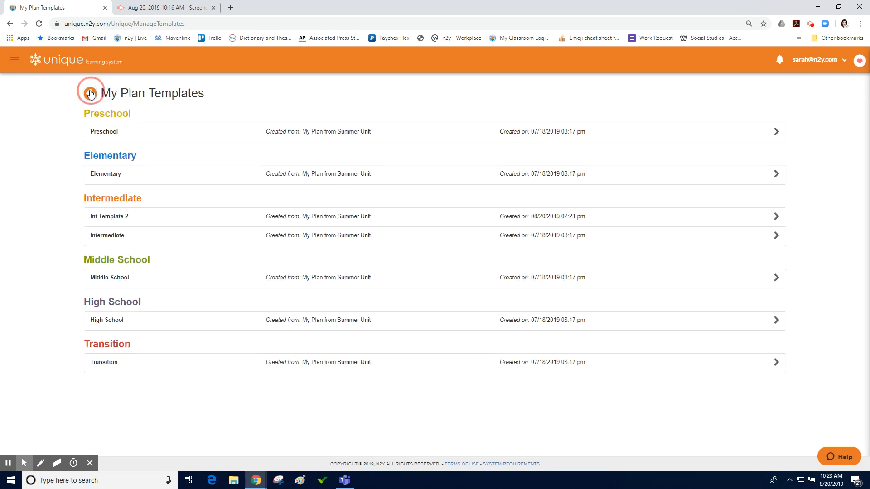
{"action": "left_click", "coordinate": [90, 94]}
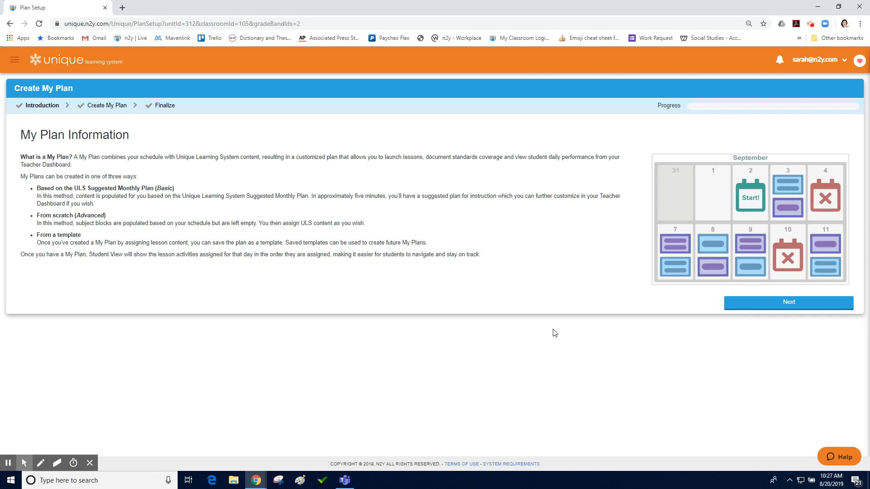
Step: Create the September Intermediate My Plan for 09/04/2019 to 10/01/2019 from the existing template Int Template 2, and finish the setup
{"action": "left_click", "coordinate": [799, 302]}
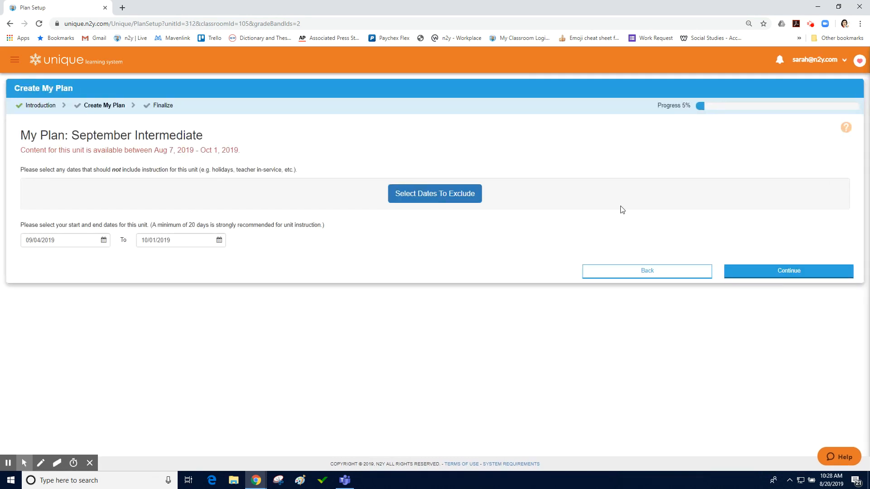
{"action": "left_click", "coordinate": [771, 270]}
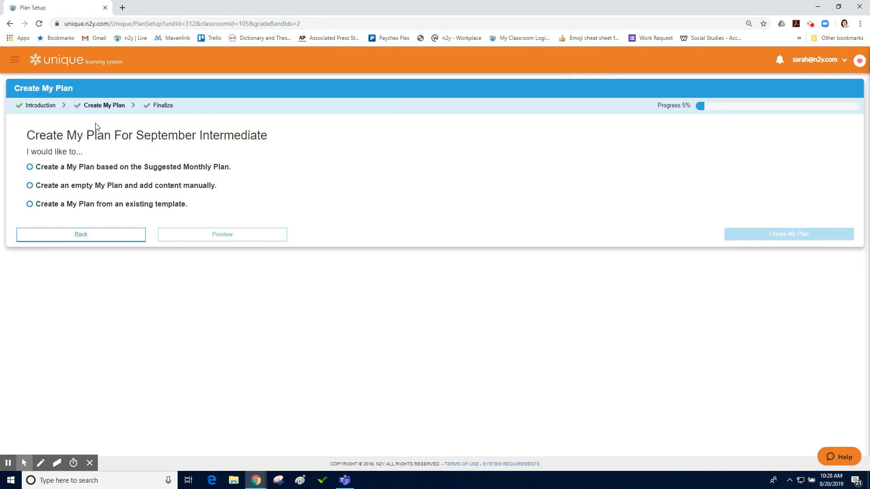
{"action": "left_click", "coordinate": [30, 205]}
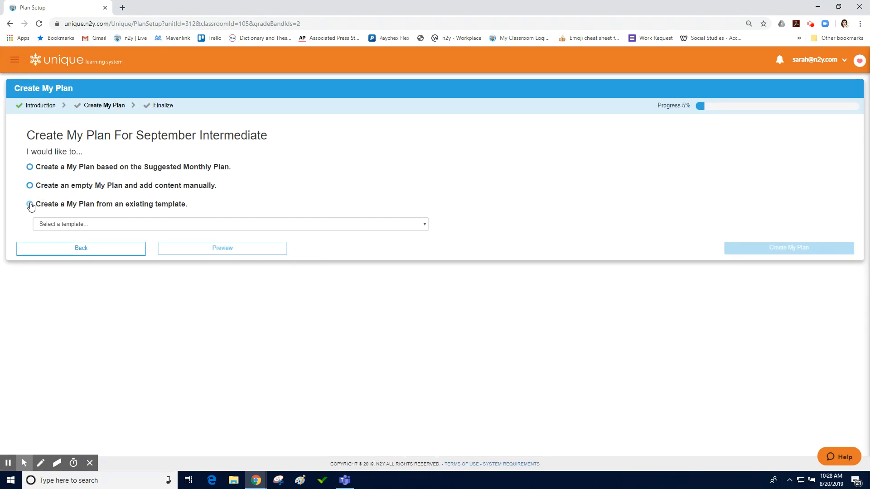
{"action": "left_click", "coordinate": [75, 224]}
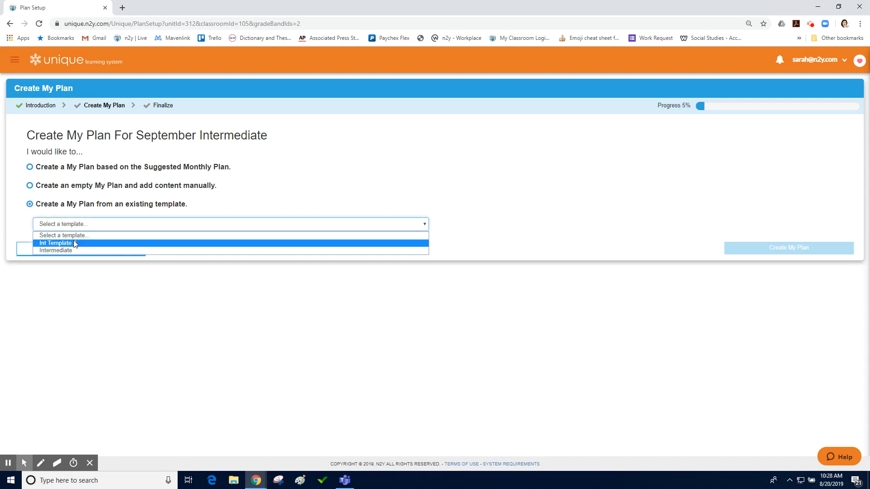
{"action": "left_click", "coordinate": [75, 245]}
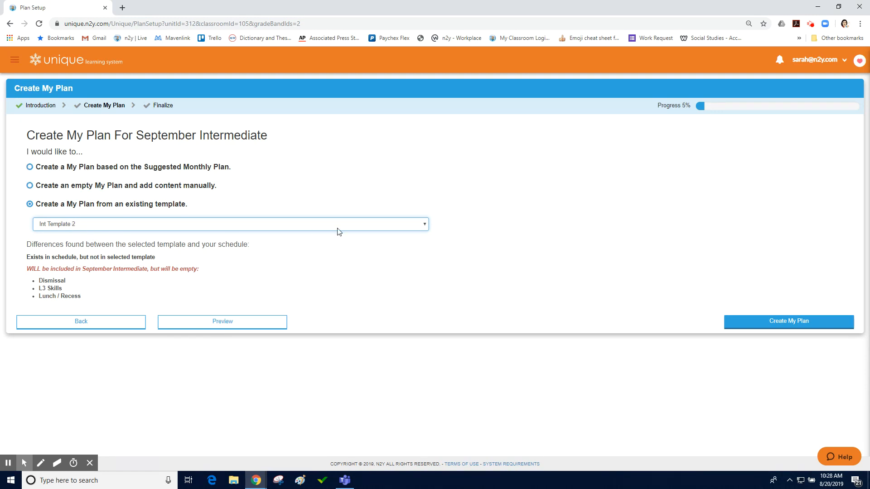
{"action": "left_click", "coordinate": [788, 322]}
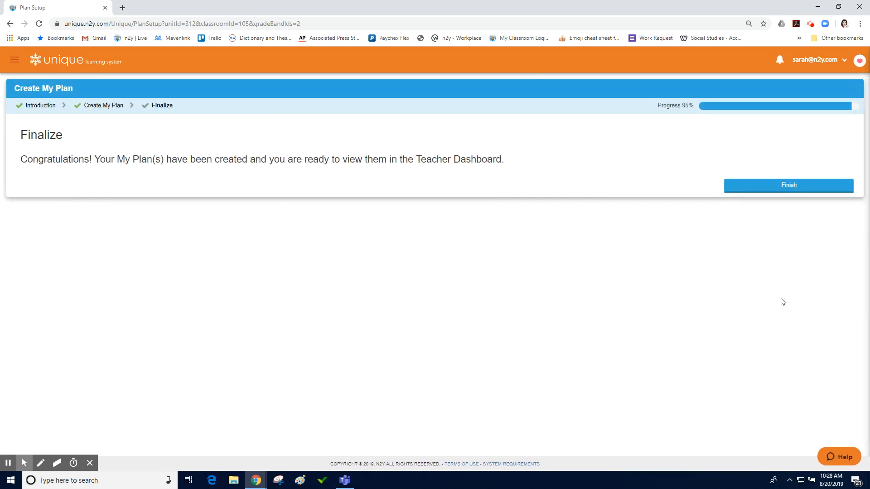
{"action": "left_click", "coordinate": [803, 191]}
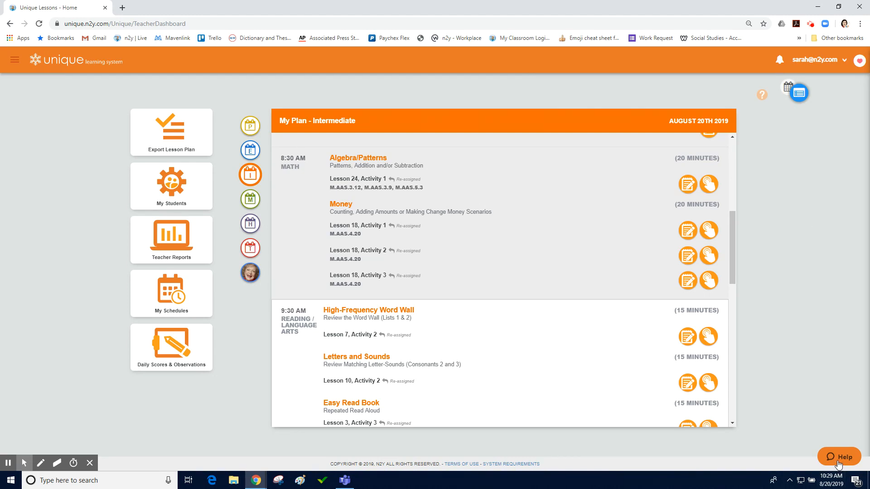
Step: Open the Help & Support site from the account options
{"action": "left_click", "coordinate": [818, 59]}
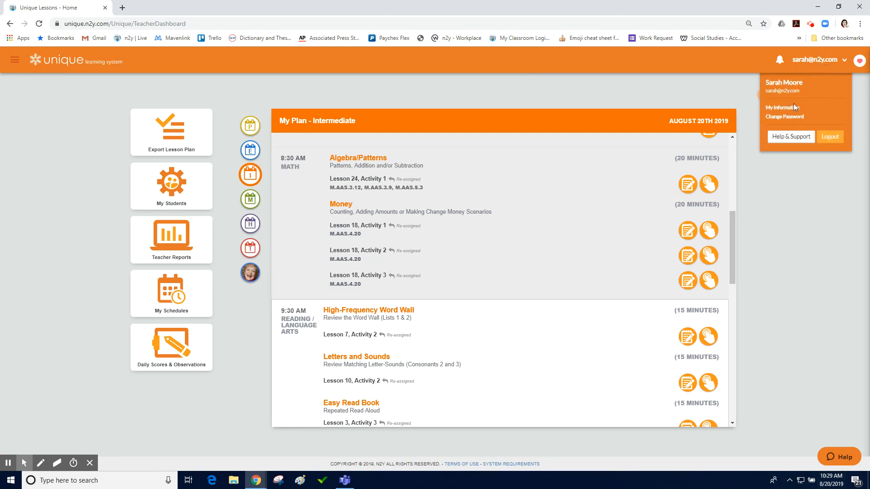
{"action": "left_click", "coordinate": [778, 139]}
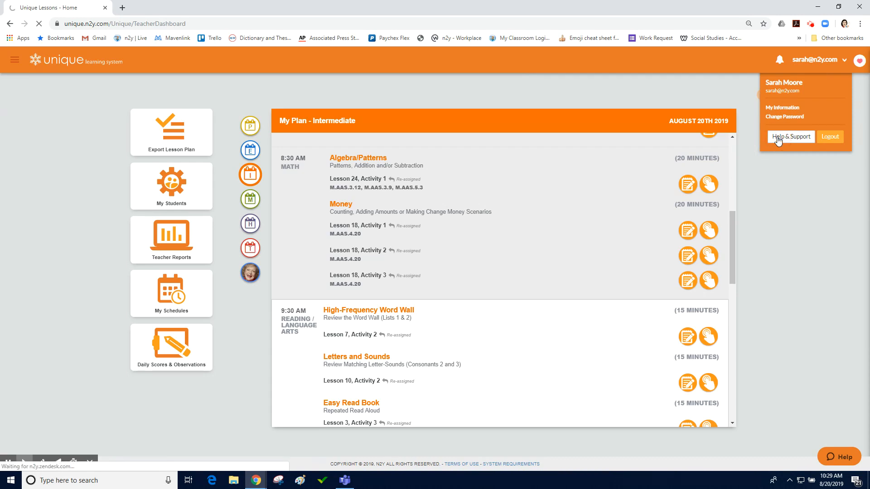